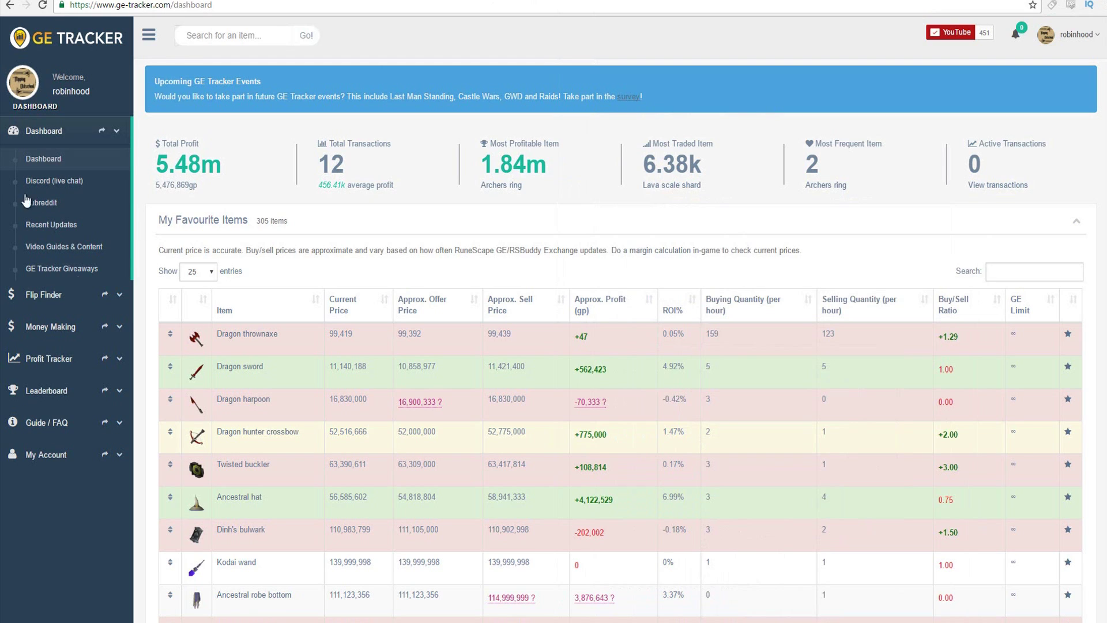
# Step: Expand Flip Finder in the left sidebar to reveal its item lists
pyautogui.click(117, 295)
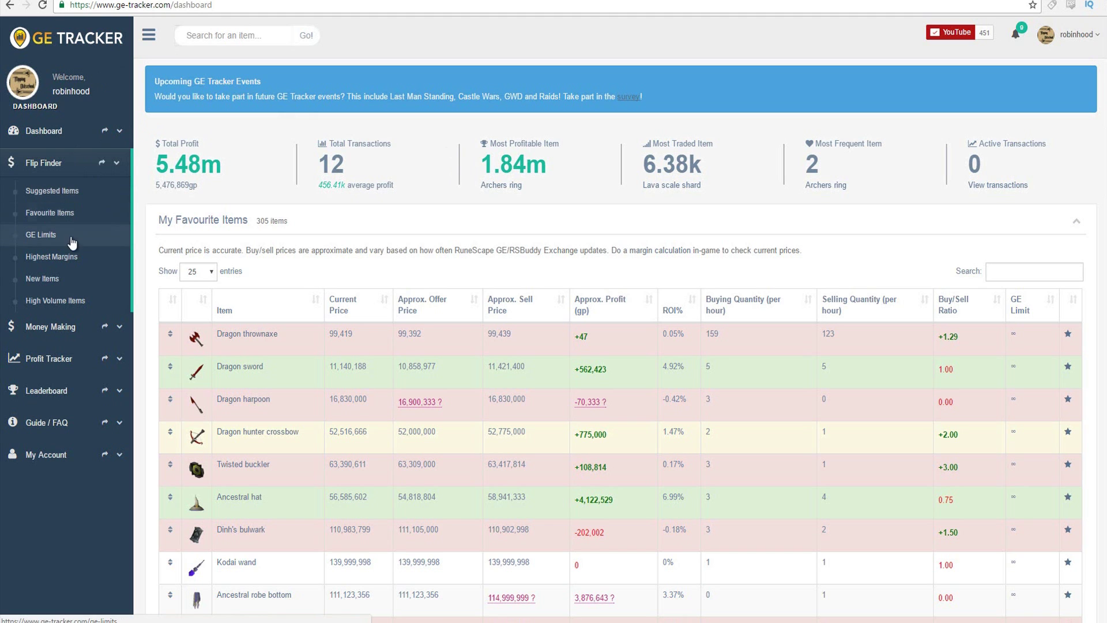
# Step: Open the Highest Margins list and look through its items
pyautogui.click(69, 256)
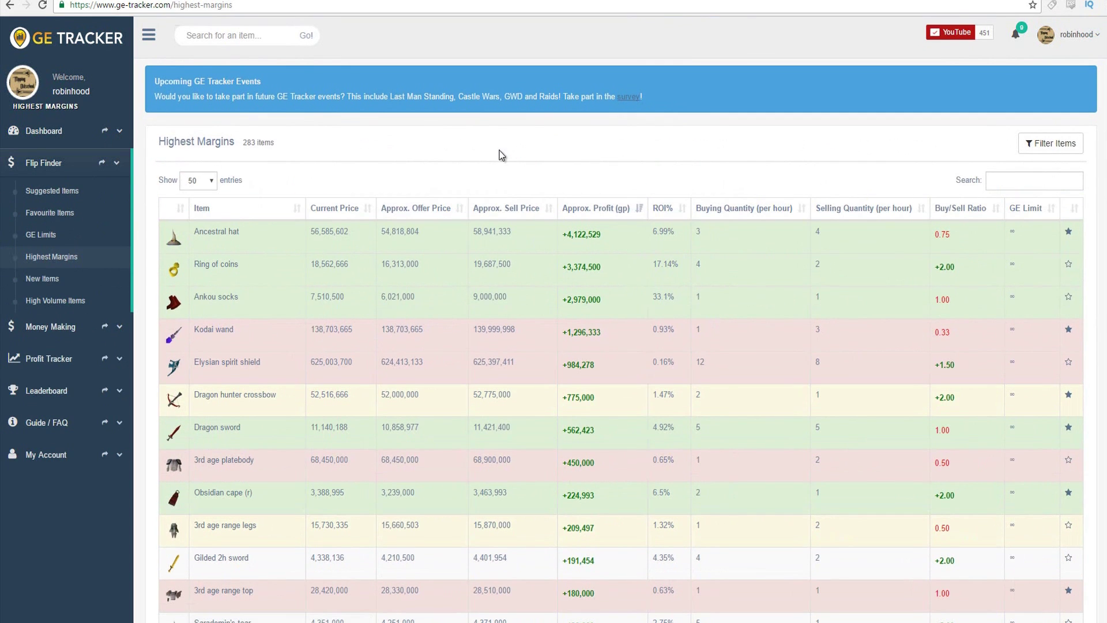
pyautogui.scroll(-10, 355, 322)
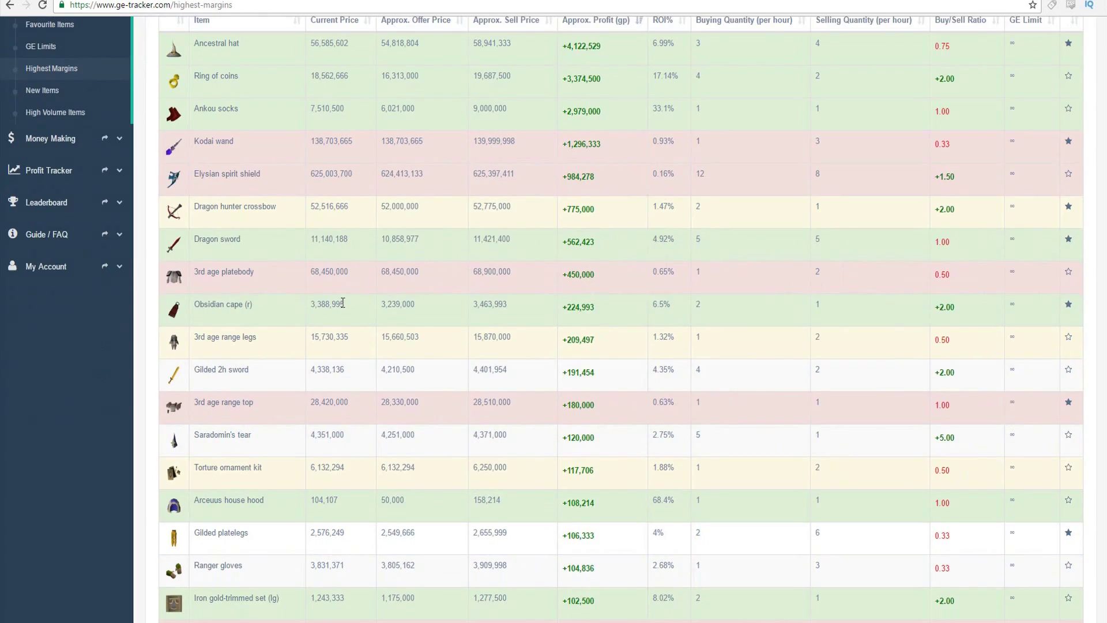
pyautogui.scroll(10, 330, 316)
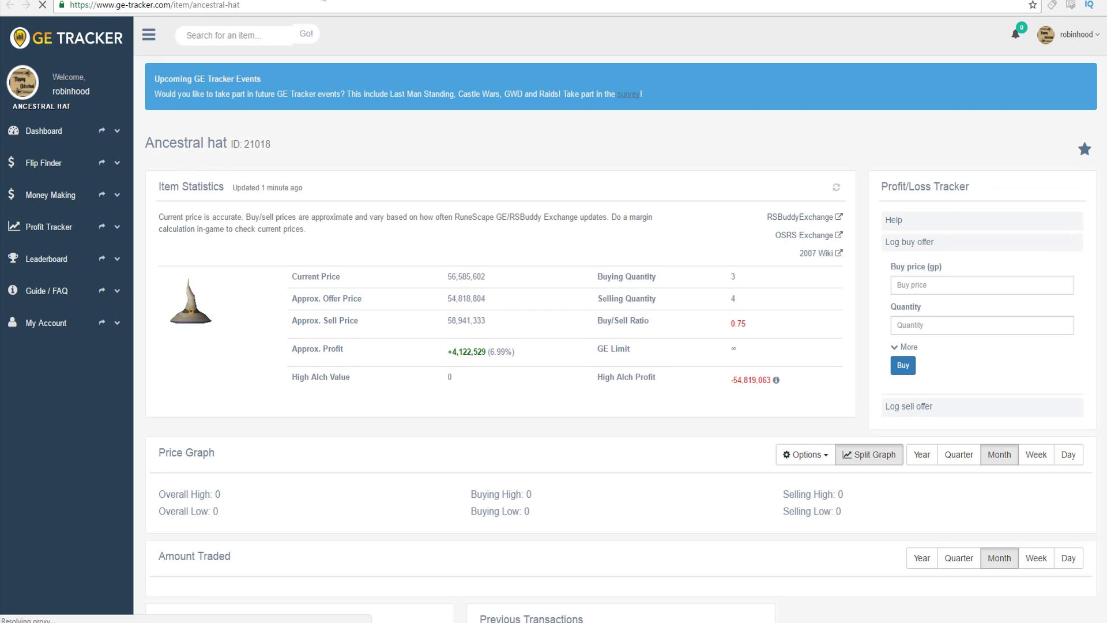
pyautogui.scroll(-3, 593, 306)
# Step: View Ancestral hat's one-day price graph, then return to the Highest Margins list
pyautogui.click(1069, 268)
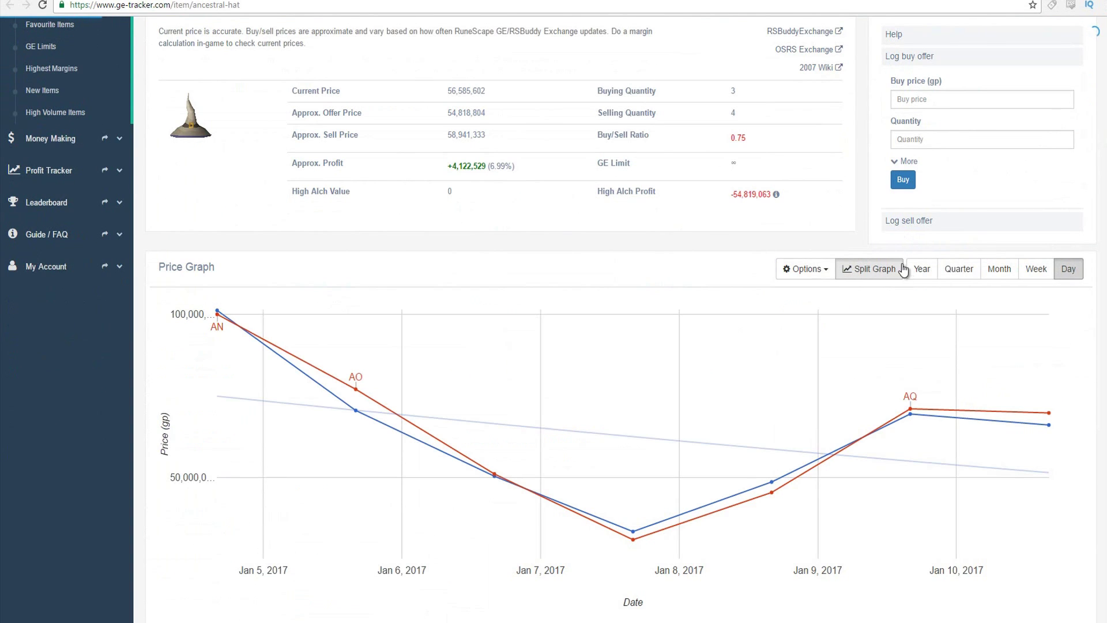
pyautogui.moveTo(1049, 420)
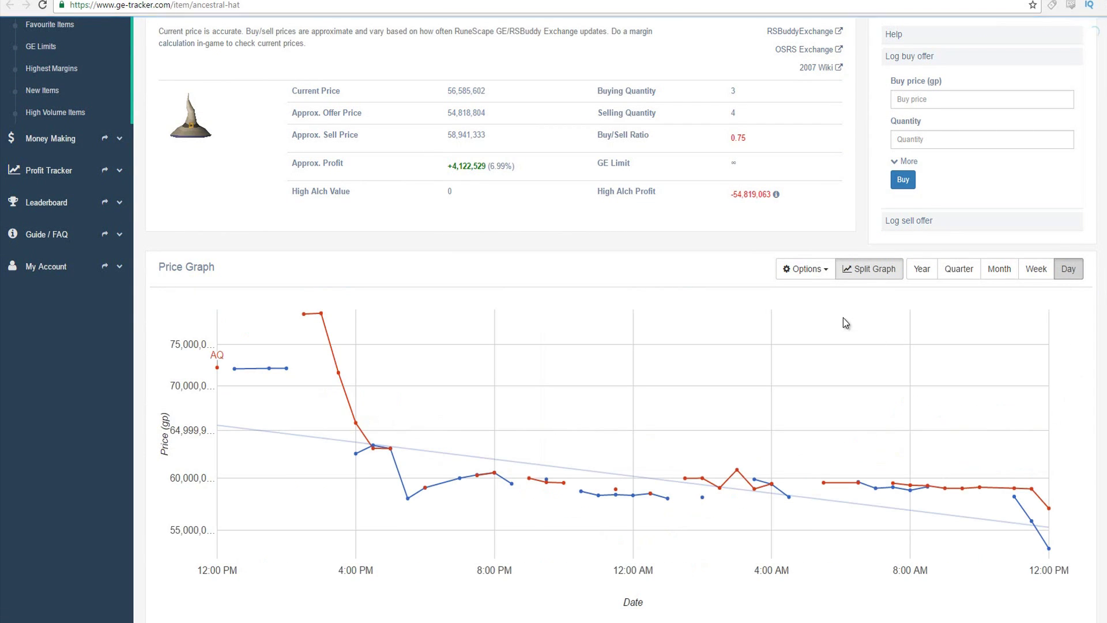
pyautogui.scroll(-2, 1033, 404)
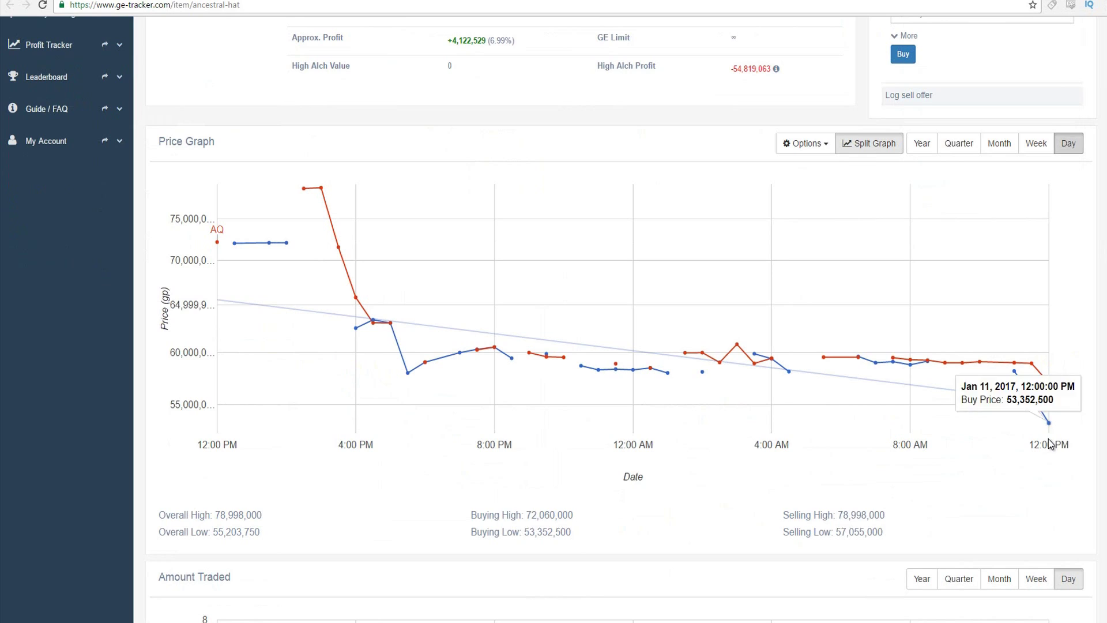
pyautogui.moveTo(1050, 392)
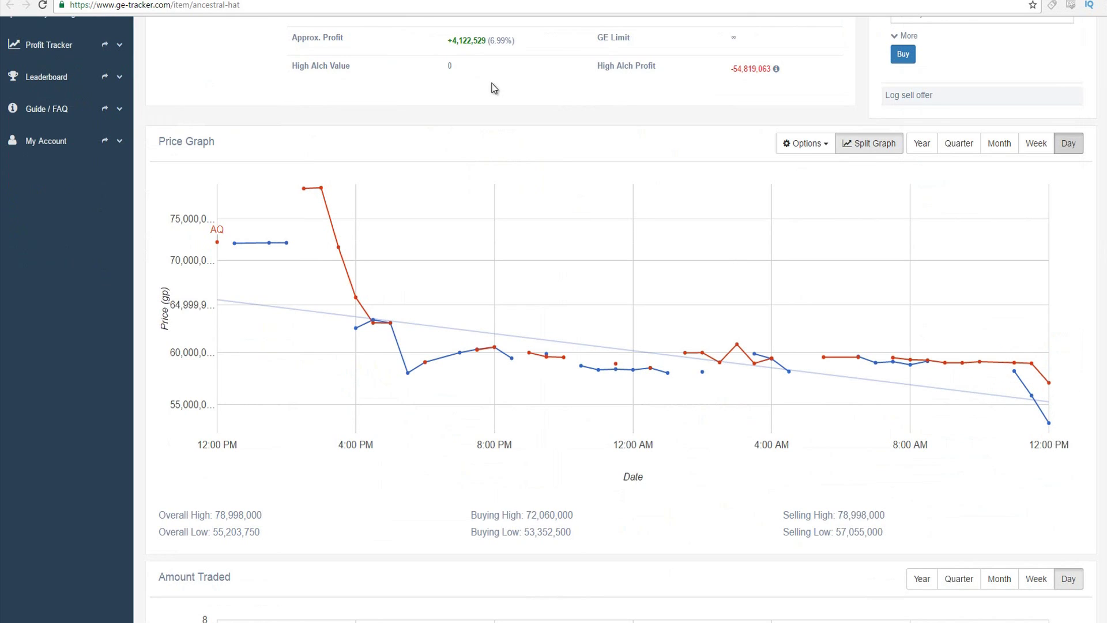
pyautogui.hotkey('alt', 'Left')
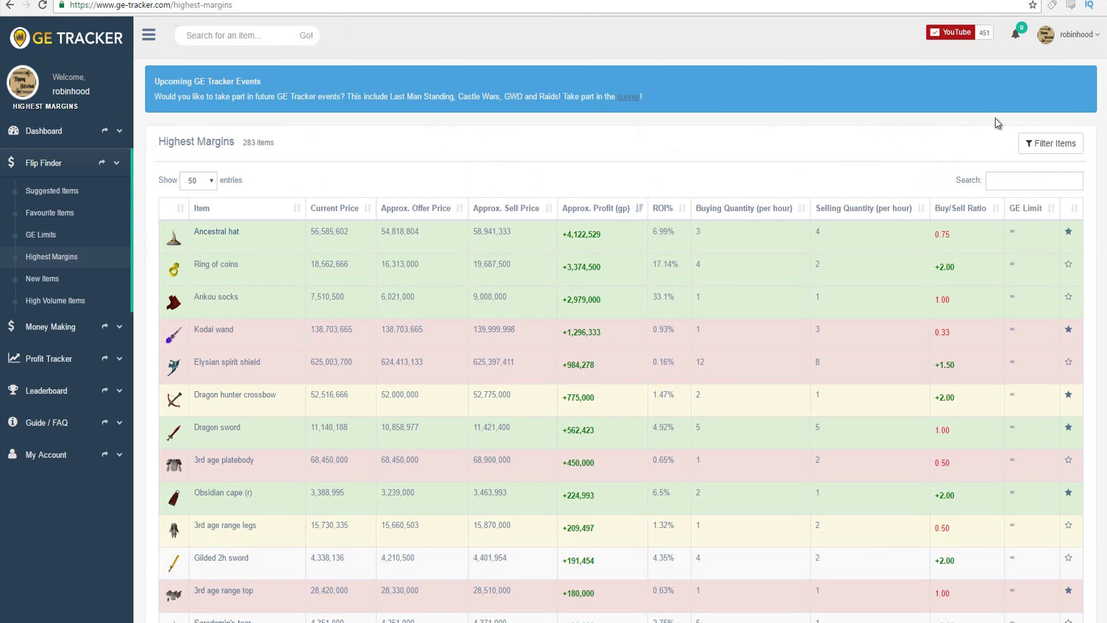
# Step: Filter Highest Margins to Price min 0 and max 1000000, Buy price current No, and save
pyautogui.click(1050, 145)
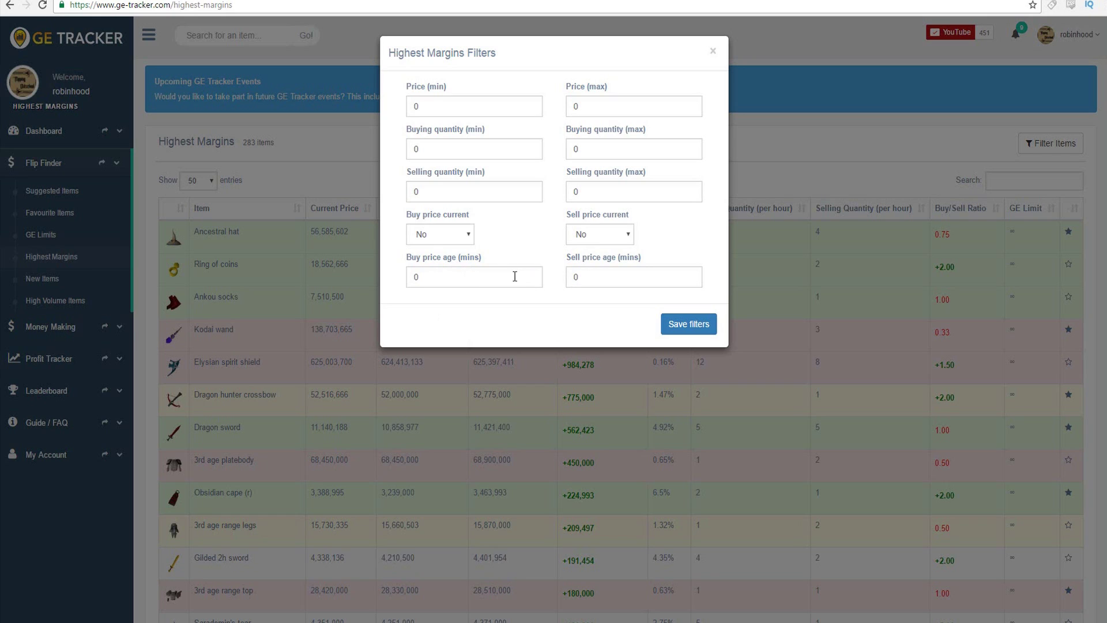
pyautogui.click(466, 237)
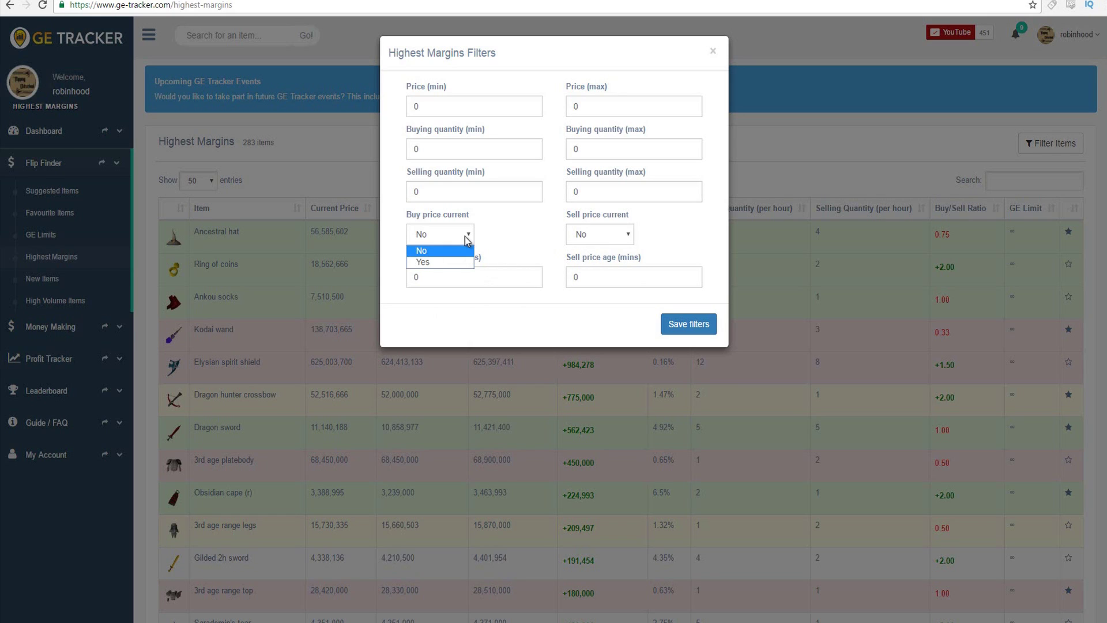
pyautogui.click(631, 236)
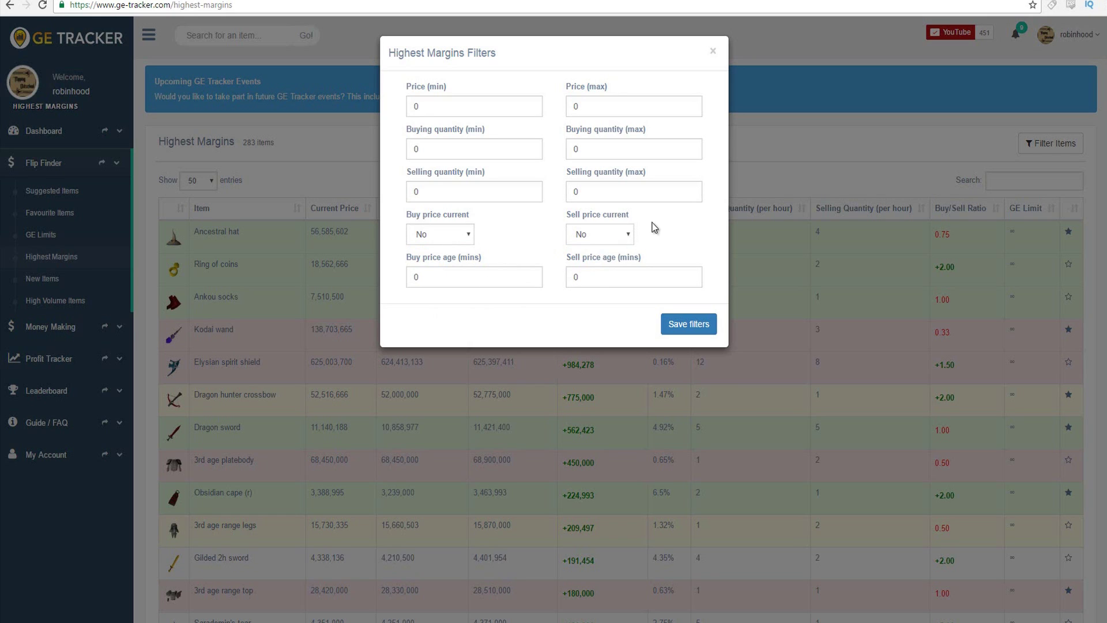
pyautogui.click(531, 107)
pyautogui.press('BackSpace')
pyautogui.write('0')
pyautogui.press('Tab')
pyautogui.write('1')
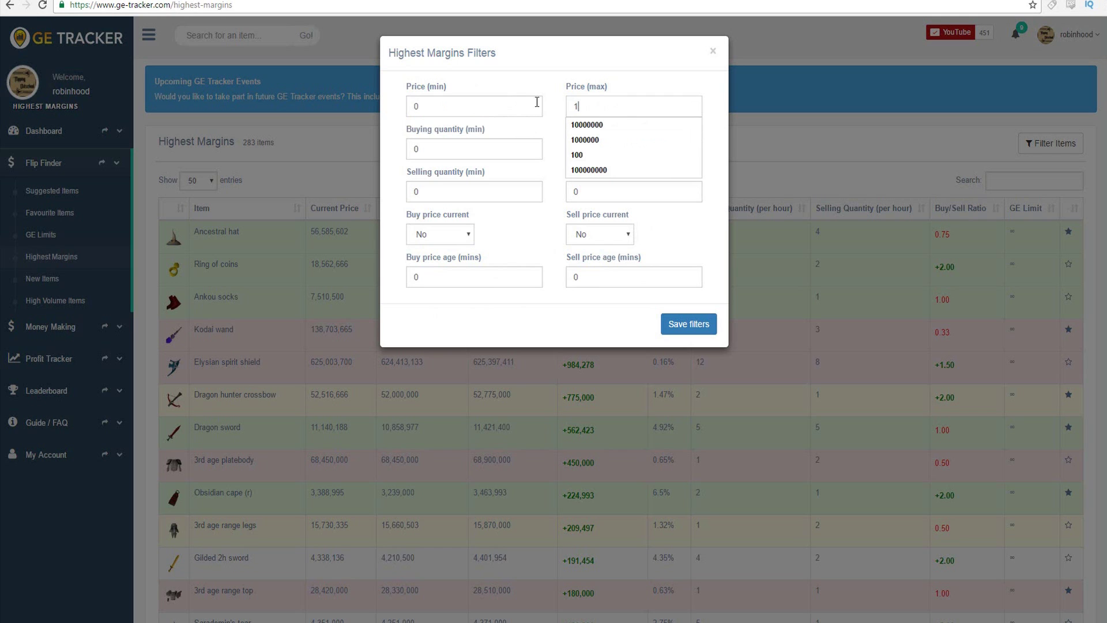
pyautogui.write('000000')
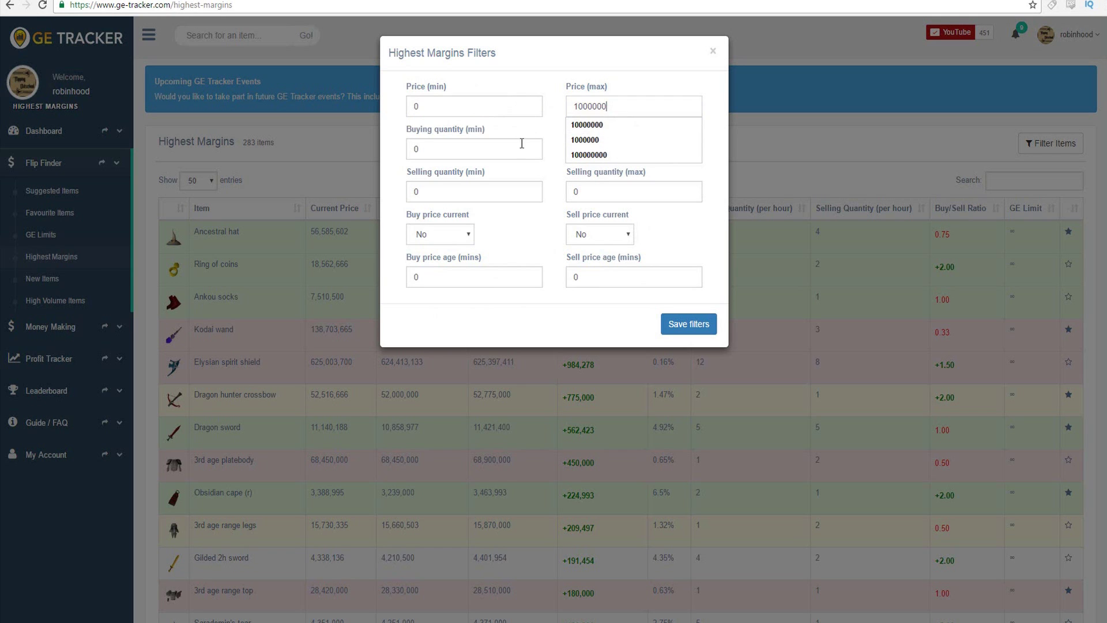
pyautogui.click(522, 143)
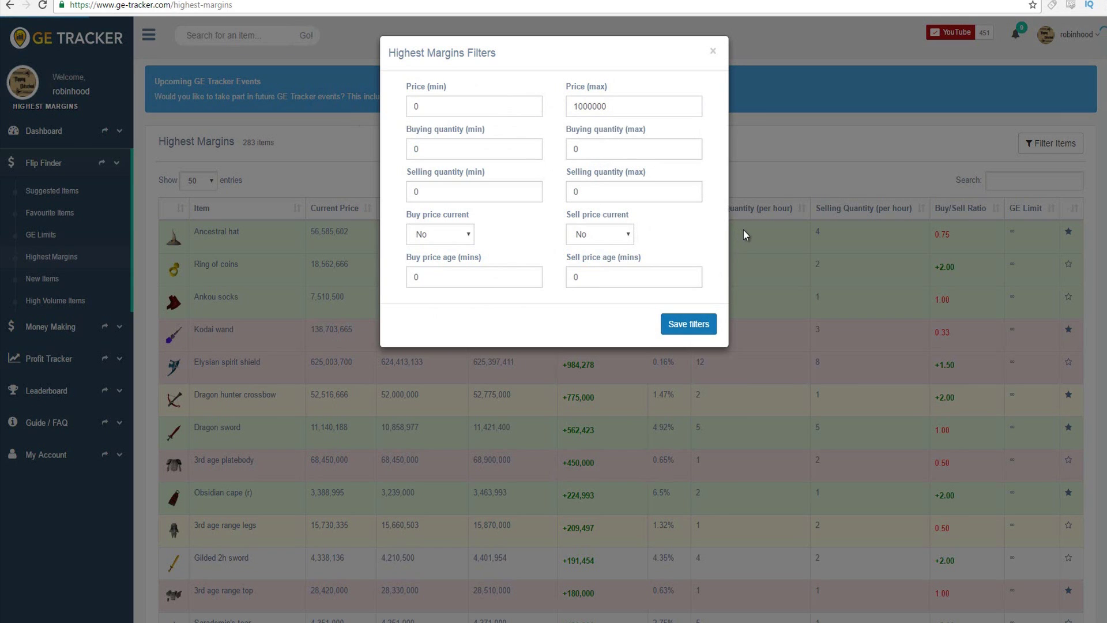
pyautogui.press('Return')
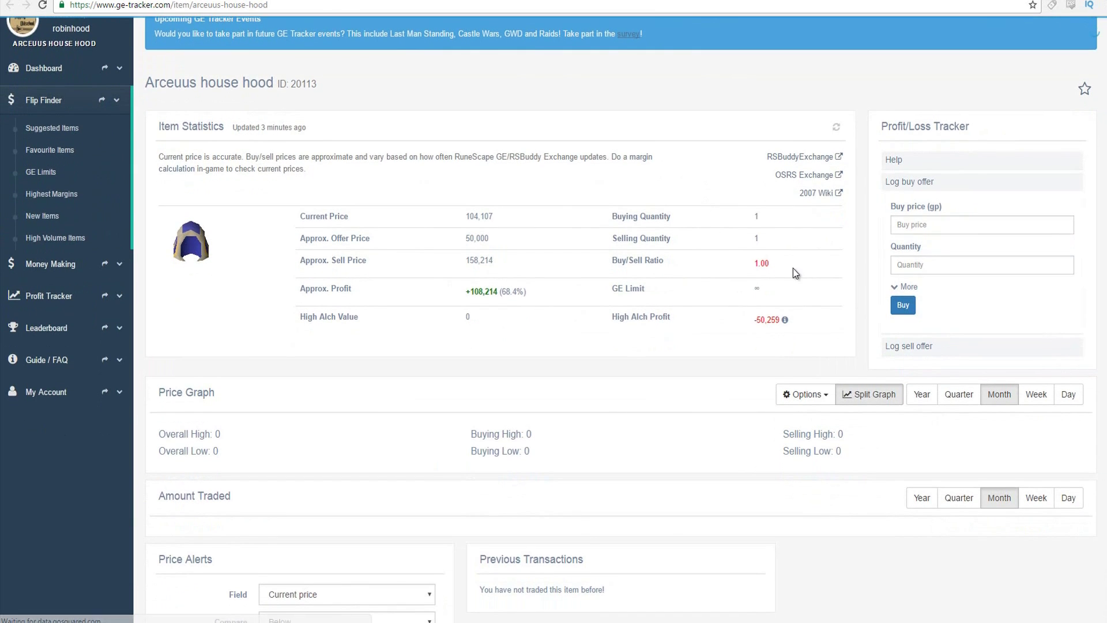
pyautogui.scroll(-3, 793, 290)
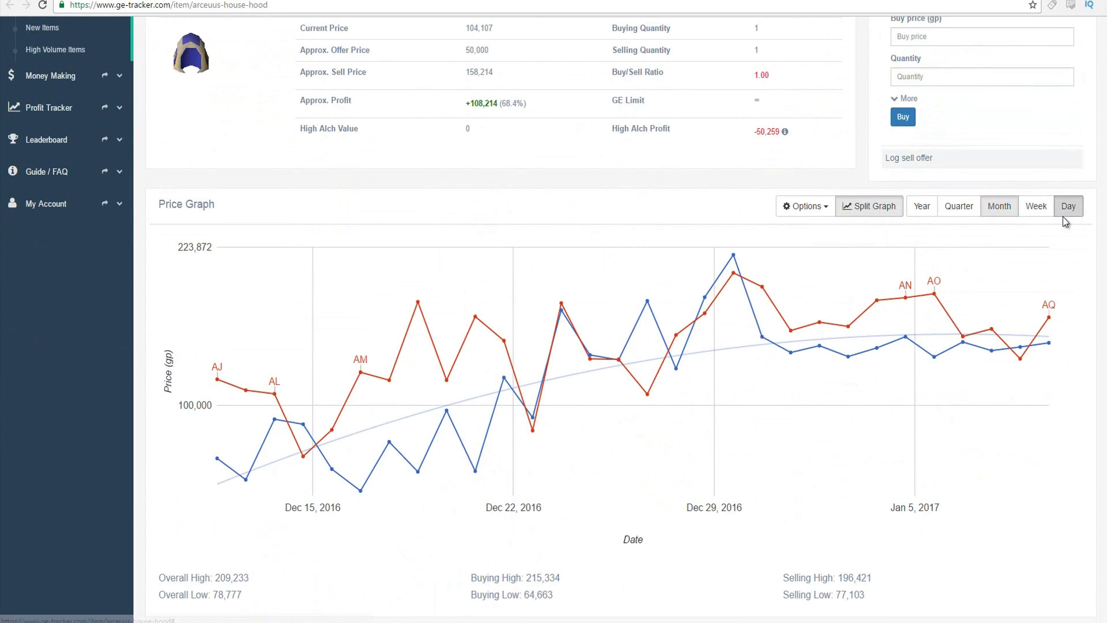
# Step: Review Arceuus house hood's one-day price charts, then go back to the filtered list
pyautogui.click(1068, 205)
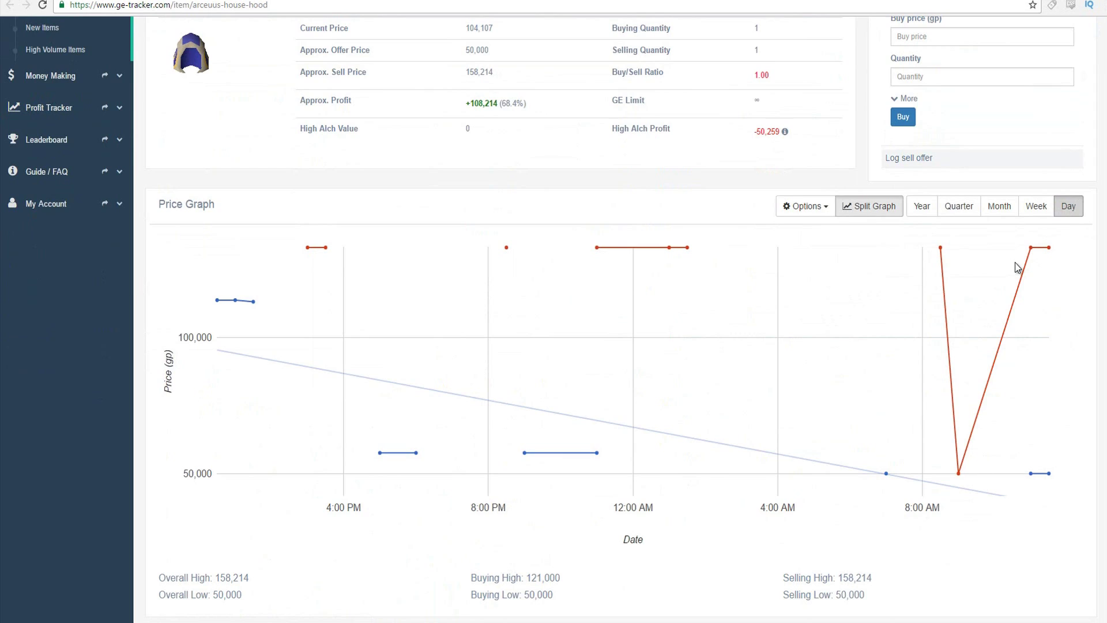
pyautogui.scroll(-4, 1009, 271)
pyautogui.scroll(3, 1030, 447)
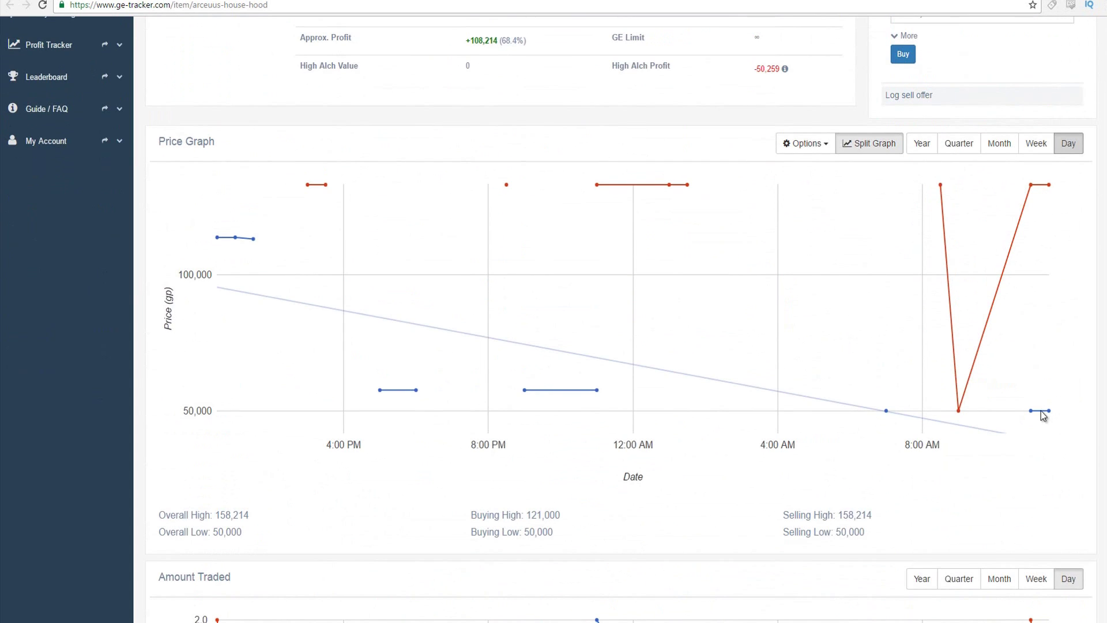
pyautogui.scroll(-1, 1014, 283)
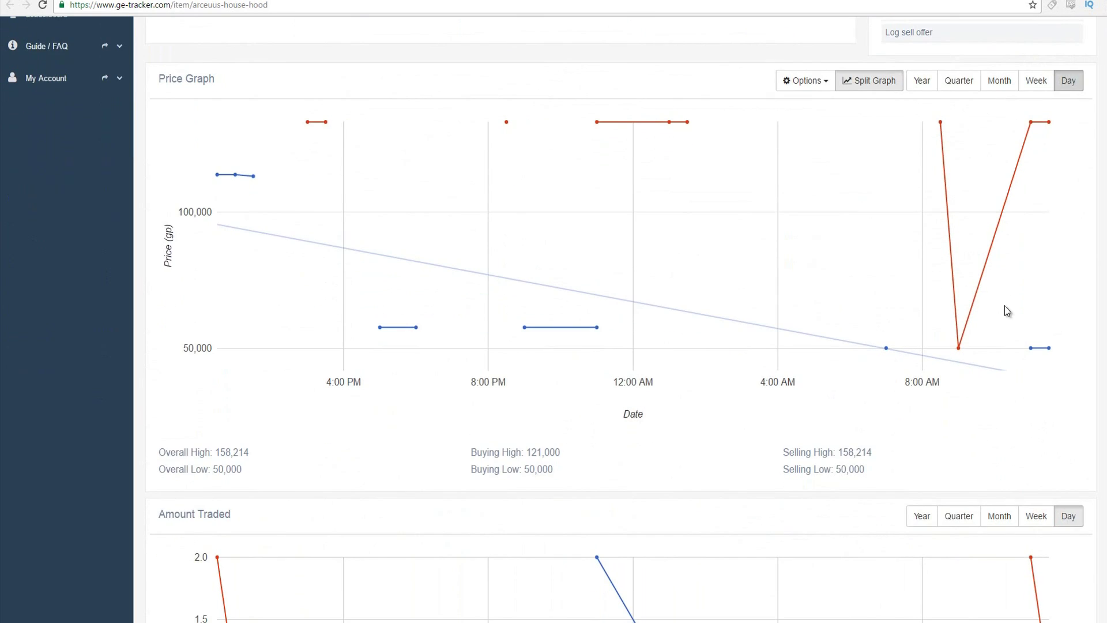
pyautogui.scroll(2, 998, 331)
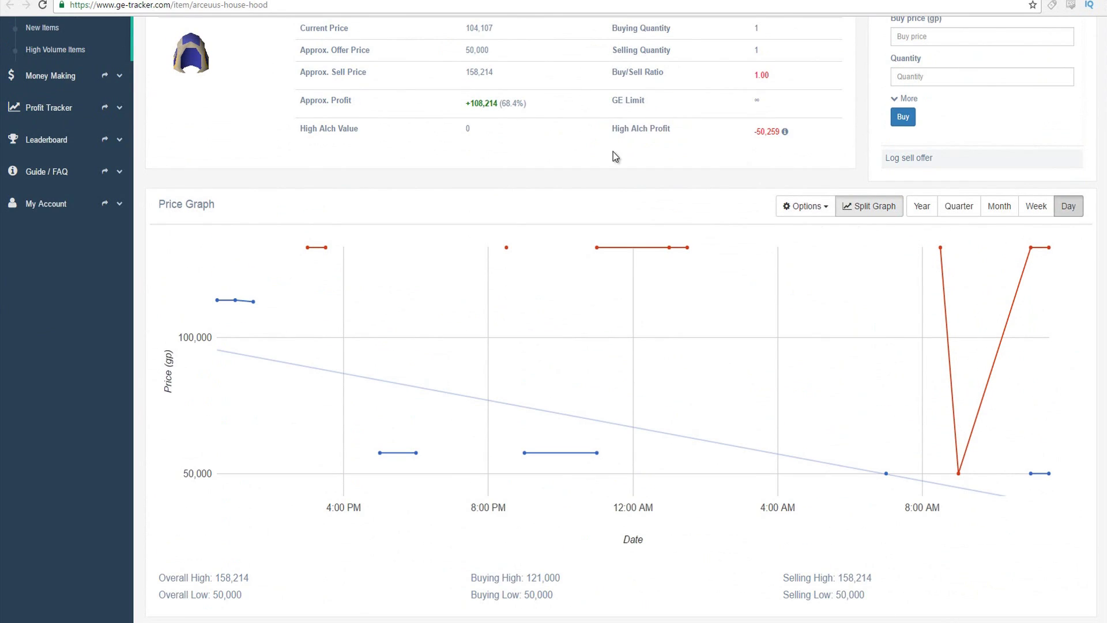
pyautogui.hotkey('alt', 'Left')
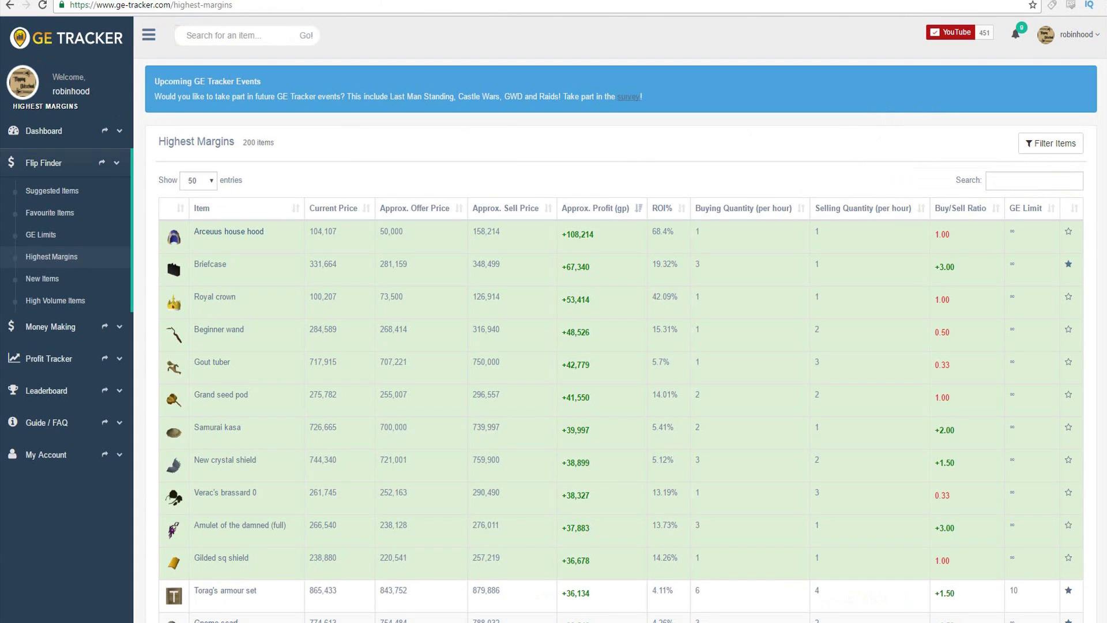
# Step: Set Buying quantity (min) and Selling quantity (min) to 5 in the filters and save
pyautogui.click(1057, 144)
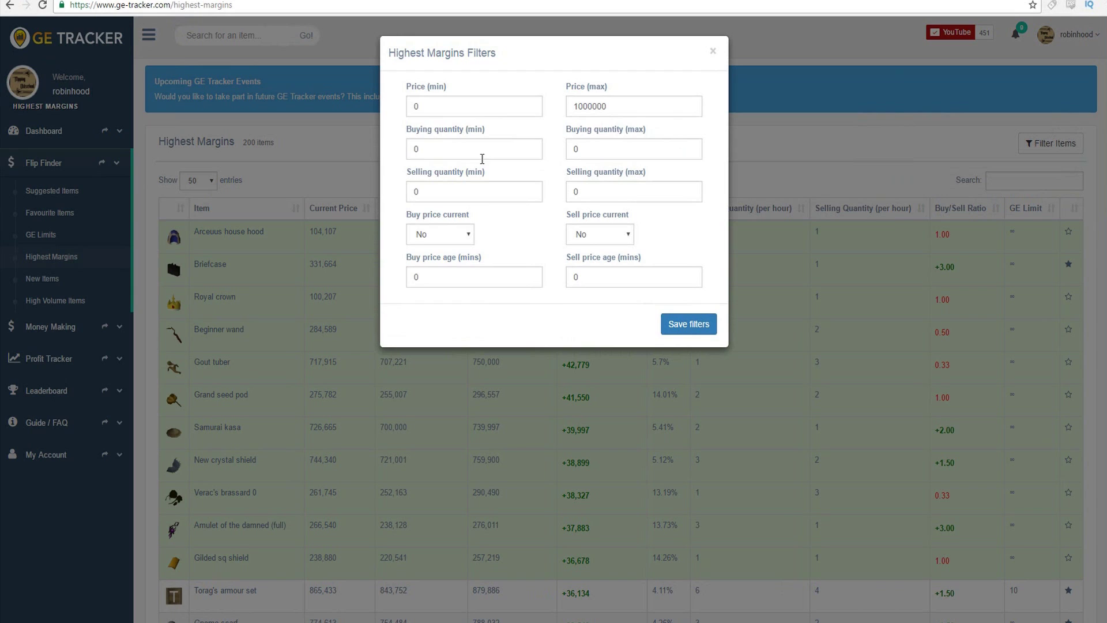
pyautogui.doubleClick(458, 151)
pyautogui.write('5')
pyautogui.doubleClick(518, 191)
pyautogui.write('5')
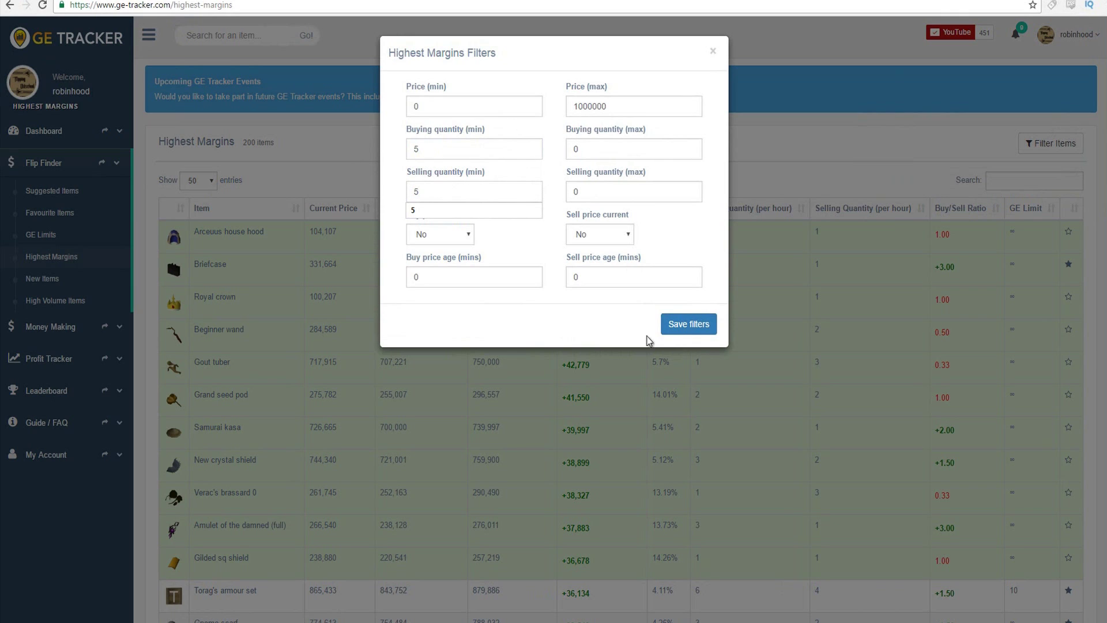
pyautogui.click(683, 327)
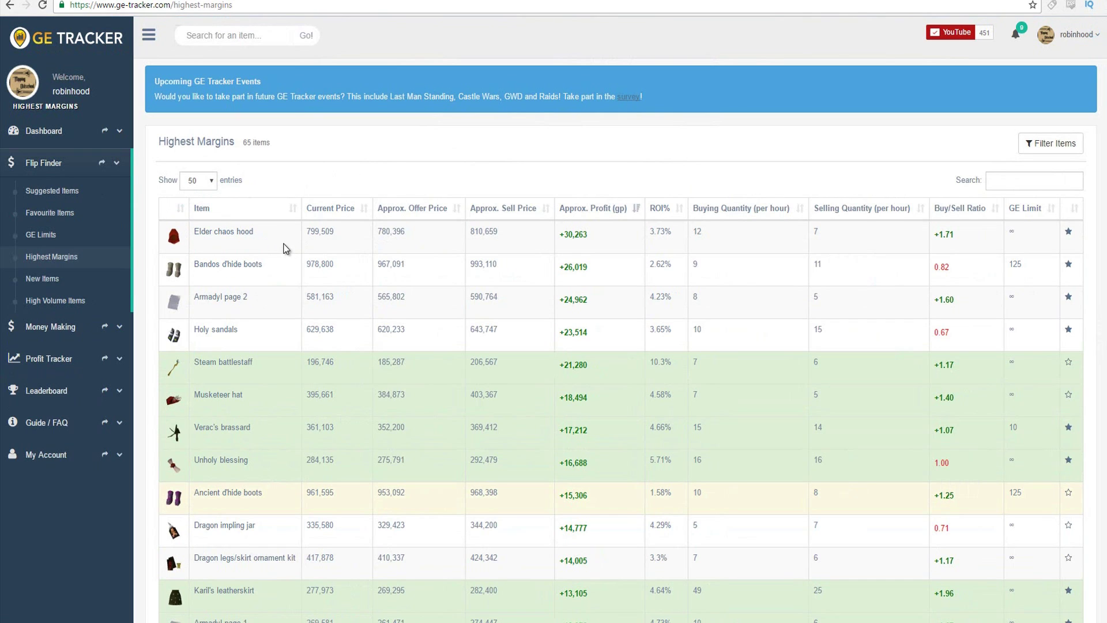
pyautogui.moveTo(281, 245)
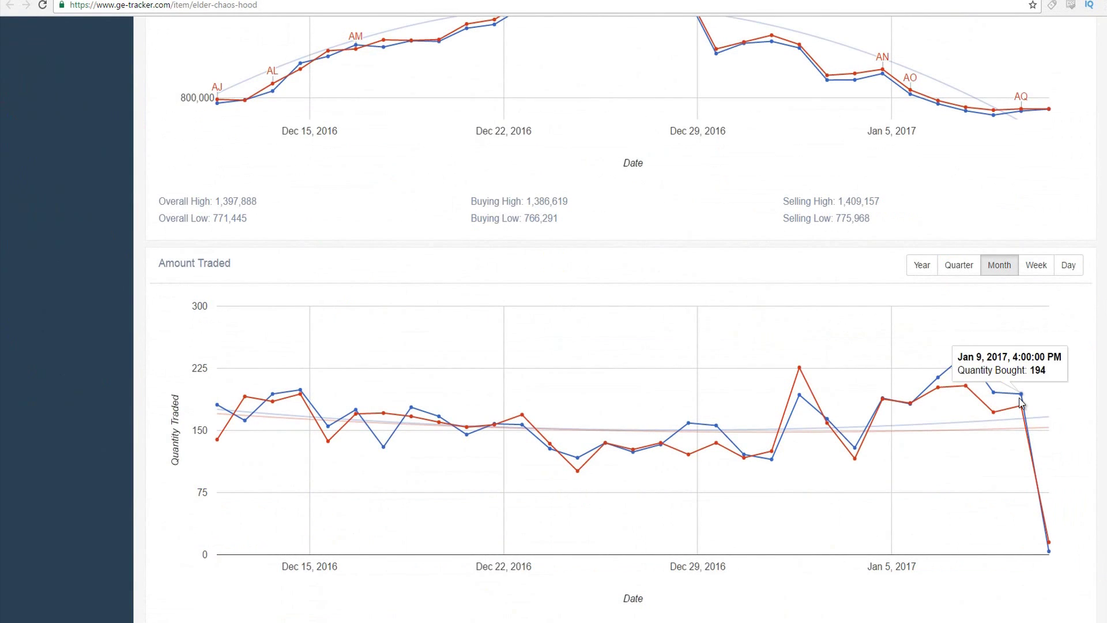
pyautogui.moveTo(1022, 401)
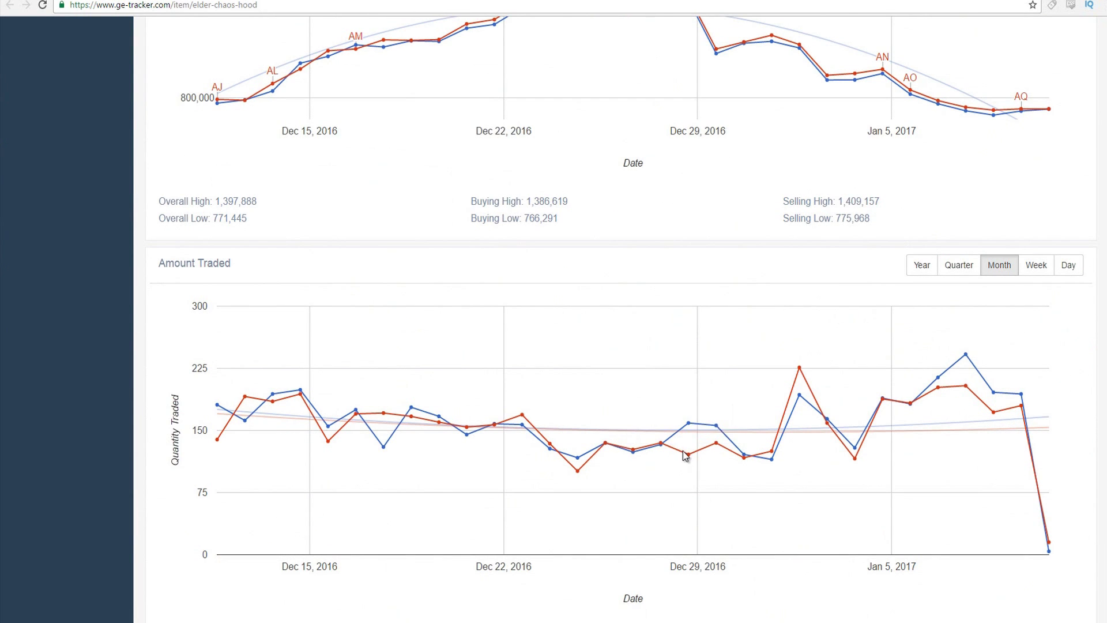
pyautogui.scroll(4, 836, 330)
pyautogui.scroll(5, 838, 332)
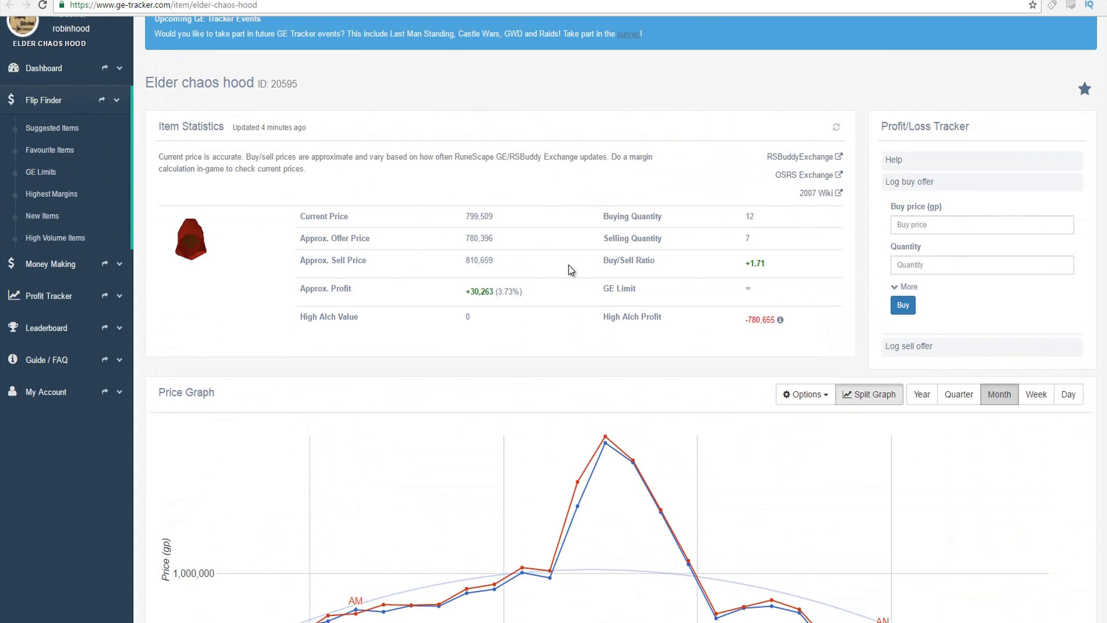
pyautogui.hotkey('alt', 'Left')
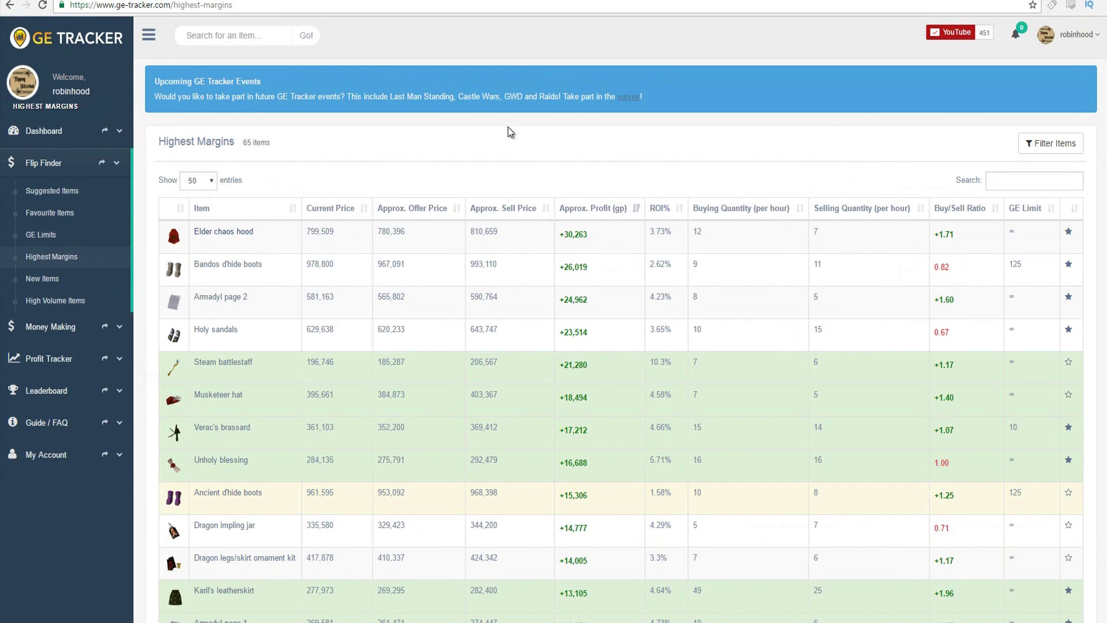
# Step: Favourite Steam battlestaff, Ancient d'hide boots, Dragon impling jar, Dragon legs/skirt ornament kit, Zamorak page 2, Black mask (10)
pyautogui.scroll(-2, 692, 196)
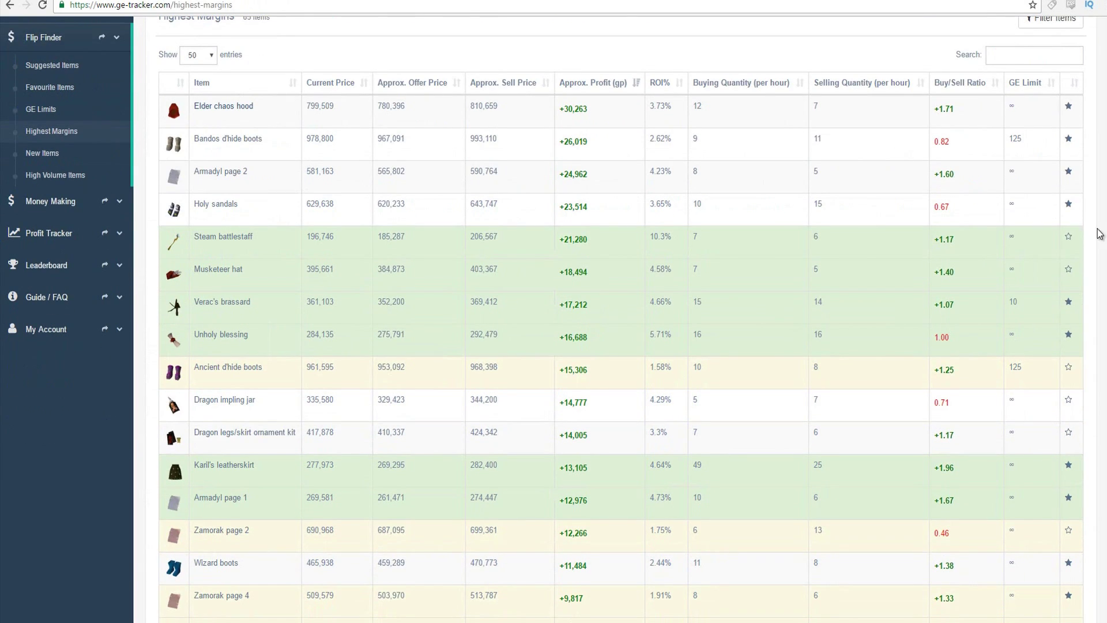
pyautogui.click(1068, 236)
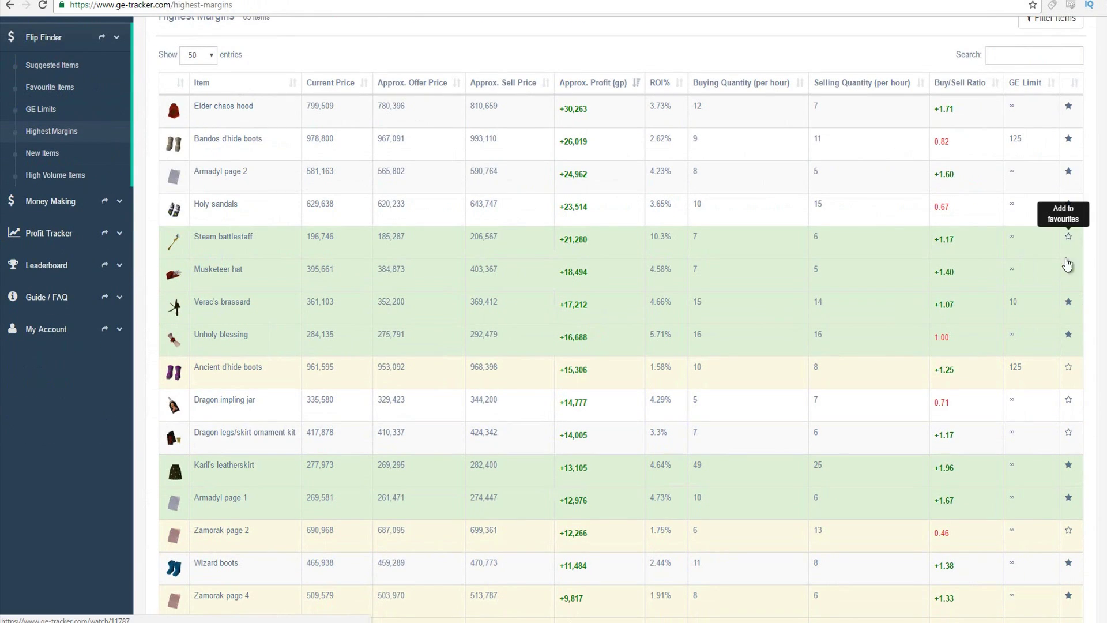
pyautogui.click(1070, 369)
pyautogui.click(1068, 399)
pyautogui.scroll(-1, 1071, 404)
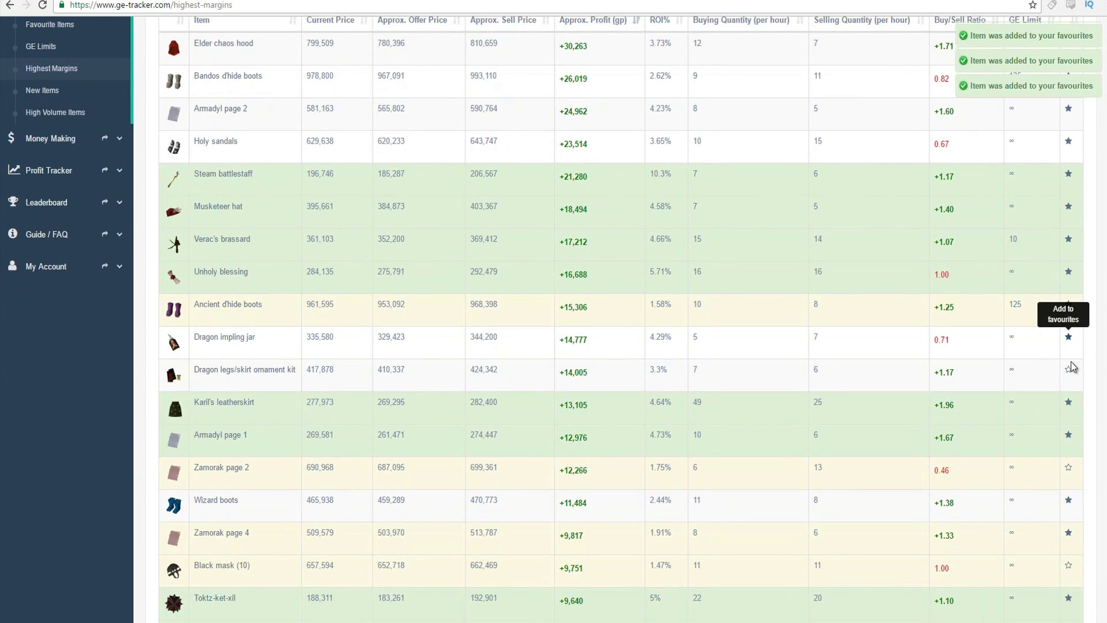
pyautogui.click(1070, 368)
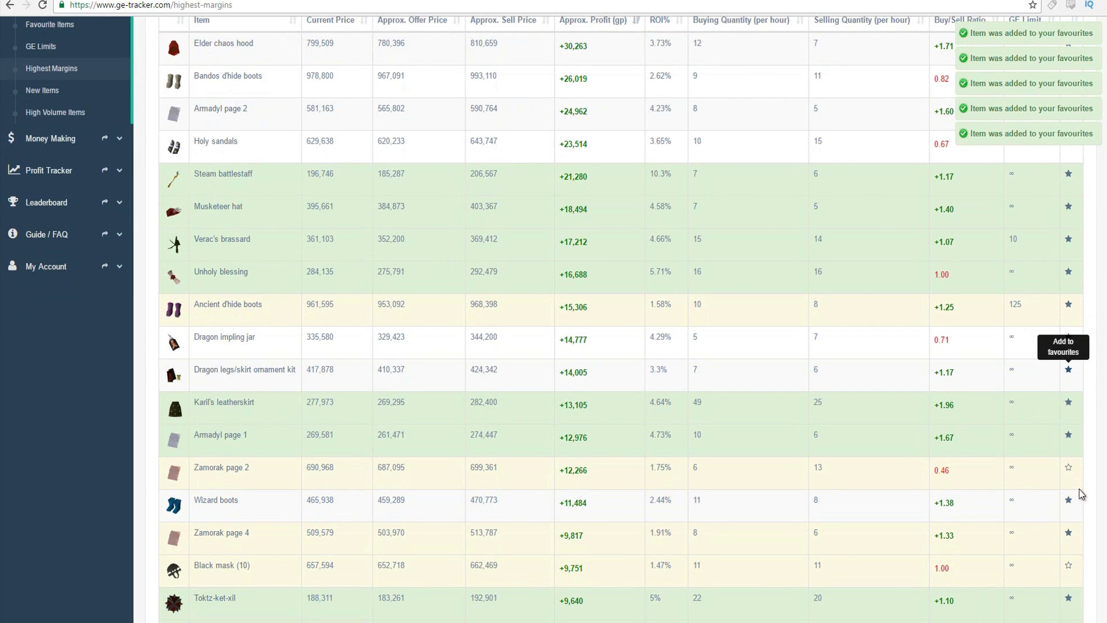
pyautogui.click(1069, 467)
pyautogui.scroll(-3, 1070, 473)
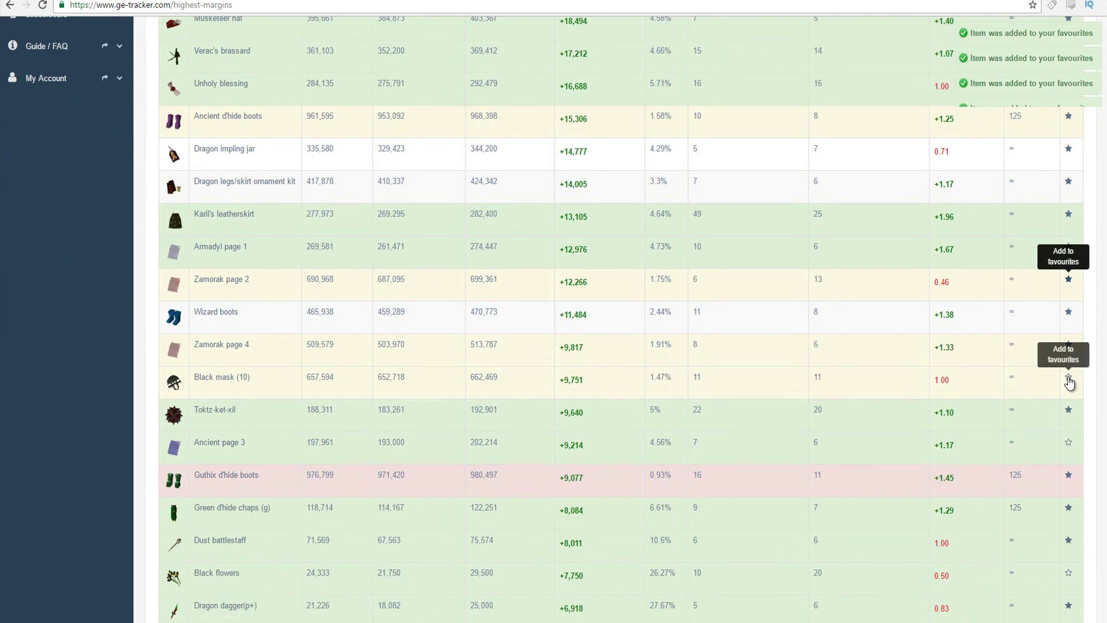
pyautogui.click(1068, 379)
# Step: Favourite Ancient page 3, Saradomin chaps, Karil's crossbow, Rune full helm (g) and Gold leaf
pyautogui.scroll(-3, 1070, 346)
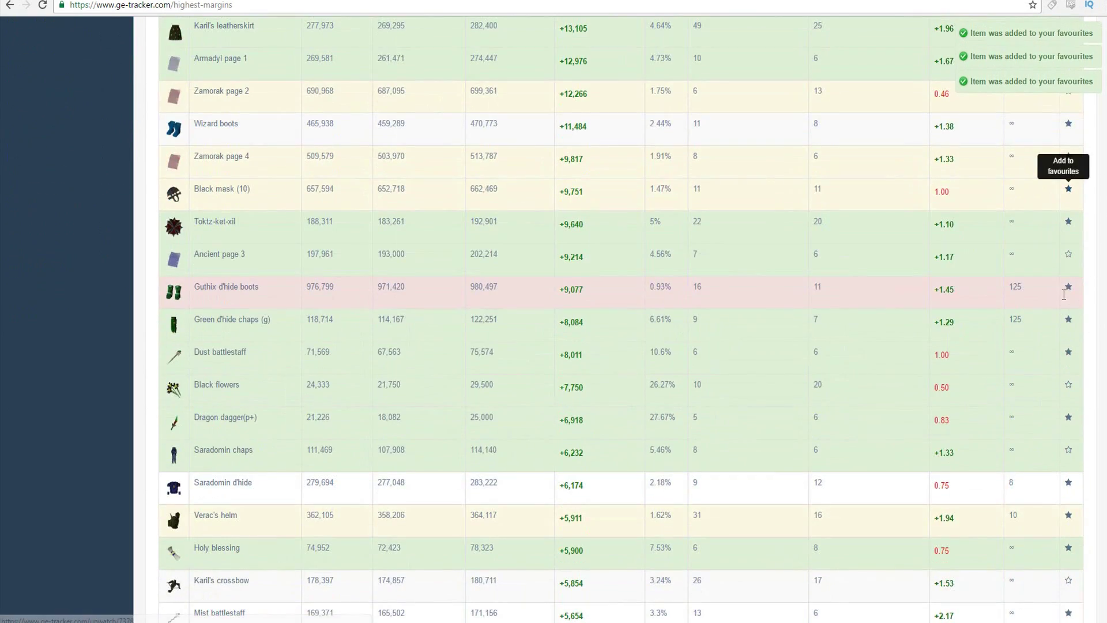
pyautogui.click(1068, 254)
pyautogui.scroll(-2, 1066, 345)
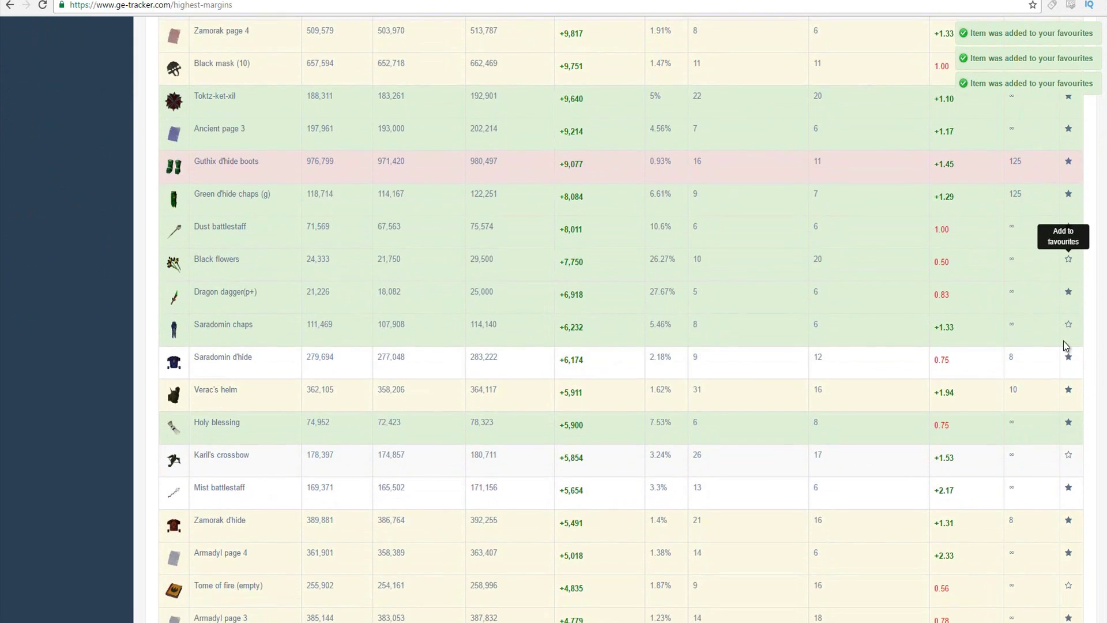
pyautogui.click(1068, 325)
pyautogui.scroll(-1, 1069, 326)
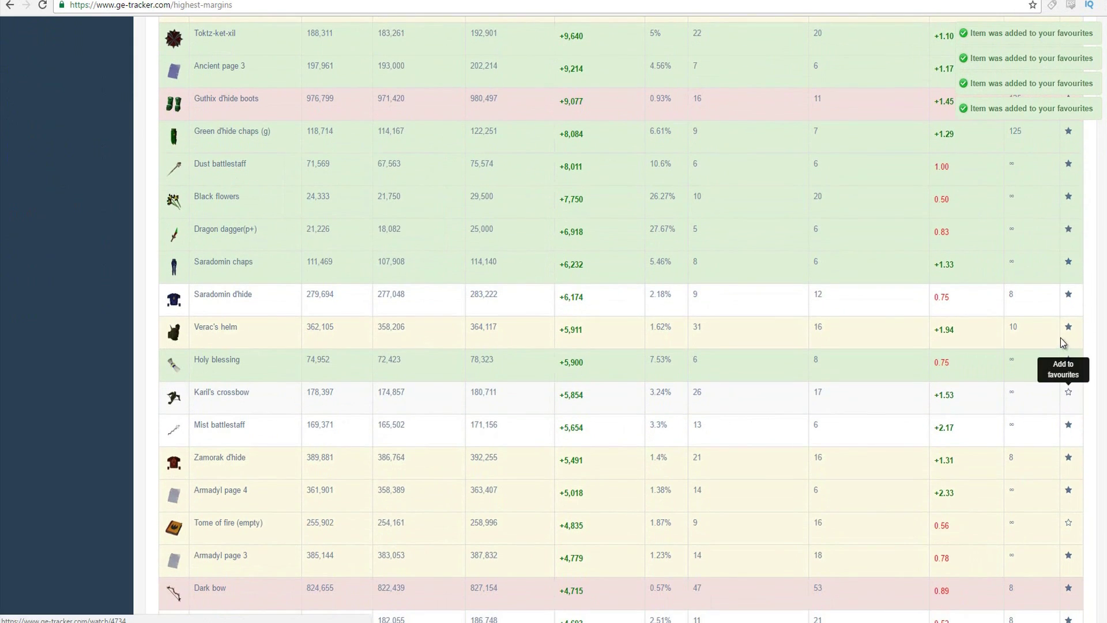
pyautogui.click(1069, 392)
pyautogui.scroll(-1, 1067, 395)
pyautogui.scroll(-3, 1072, 455)
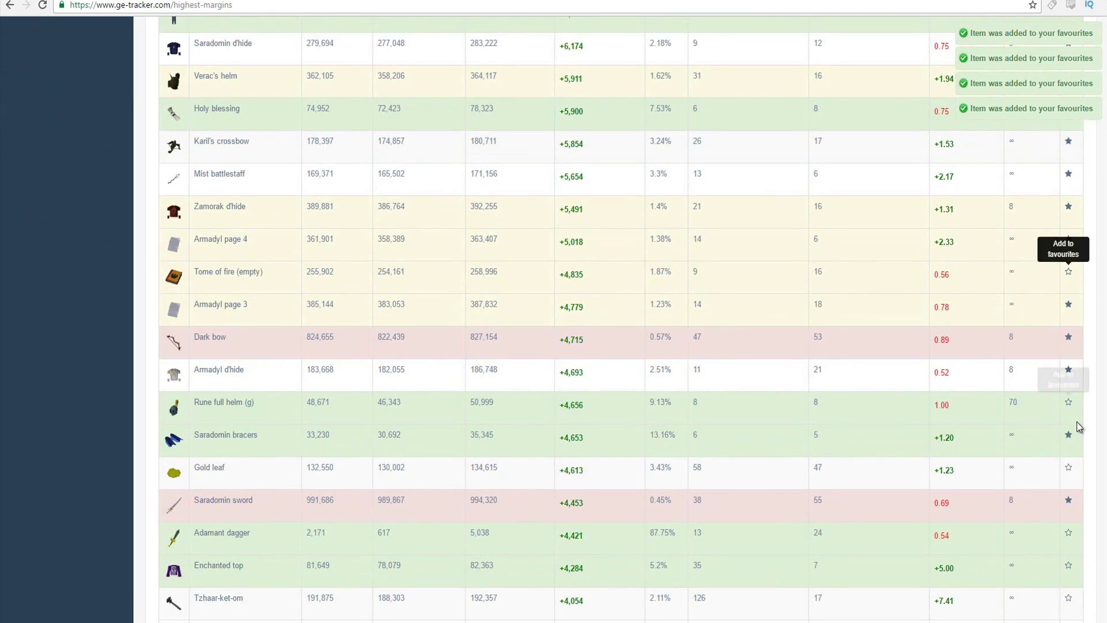
pyautogui.click(1069, 402)
pyautogui.scroll(-2, 1047, 424)
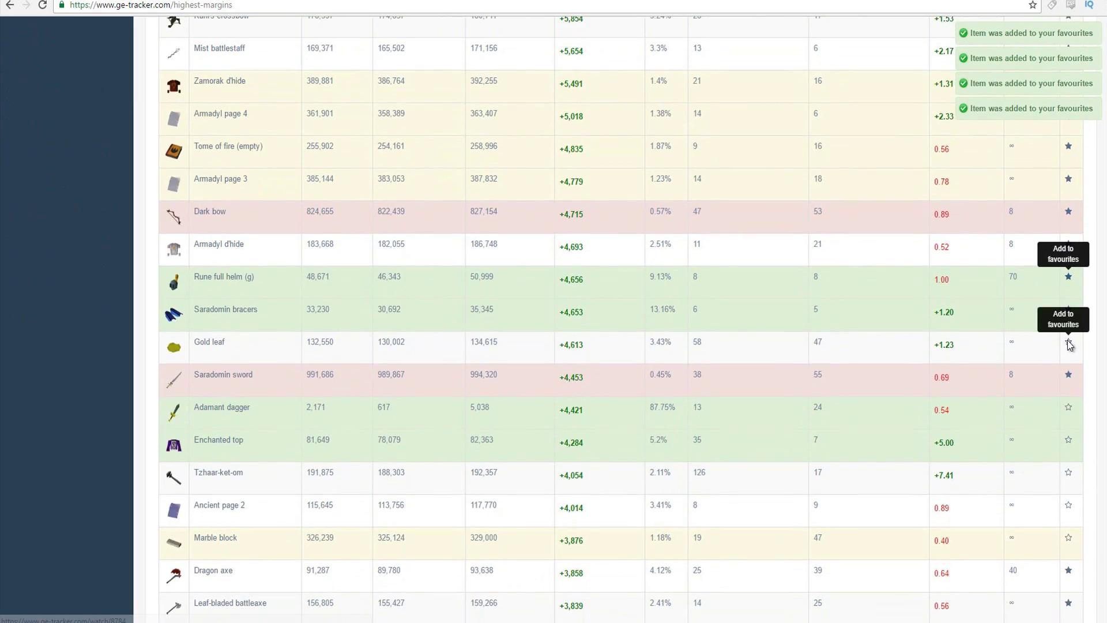
pyautogui.click(1069, 344)
pyautogui.scroll(-2, 1066, 355)
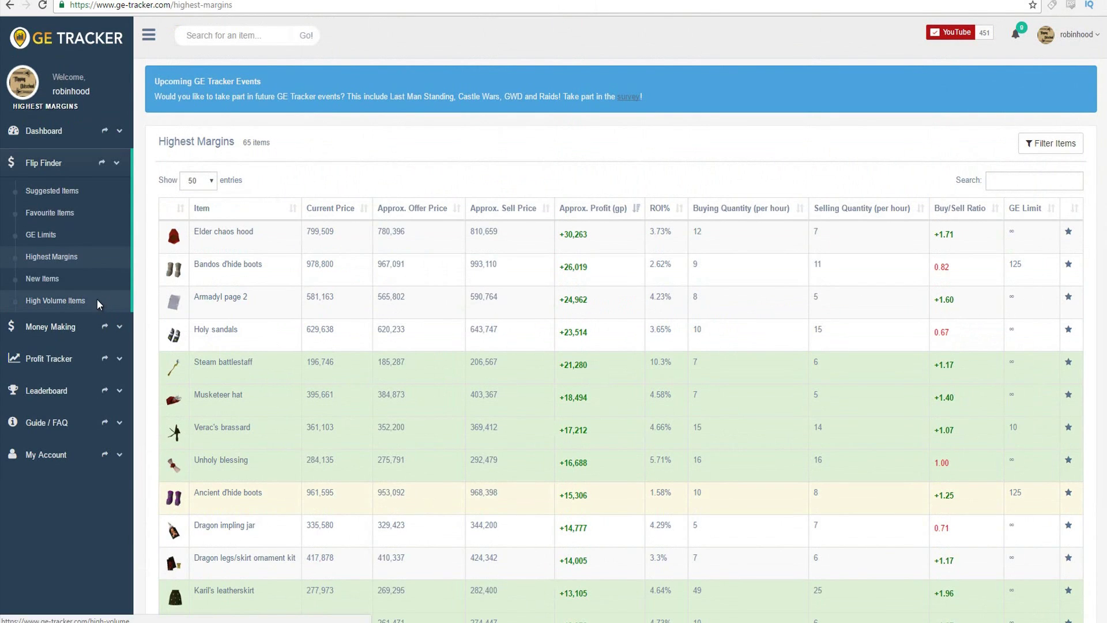
# Step: On High Volume Items, enter filters for price 200–500 and buying/selling quantity min 10000
pyautogui.click(99, 303)
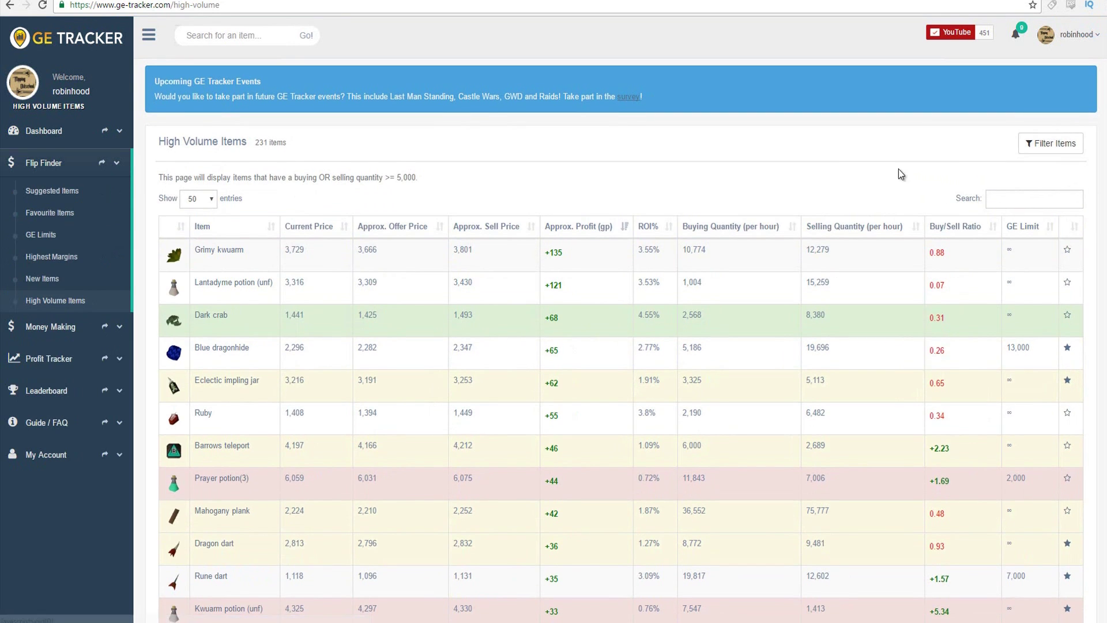
pyautogui.click(1061, 144)
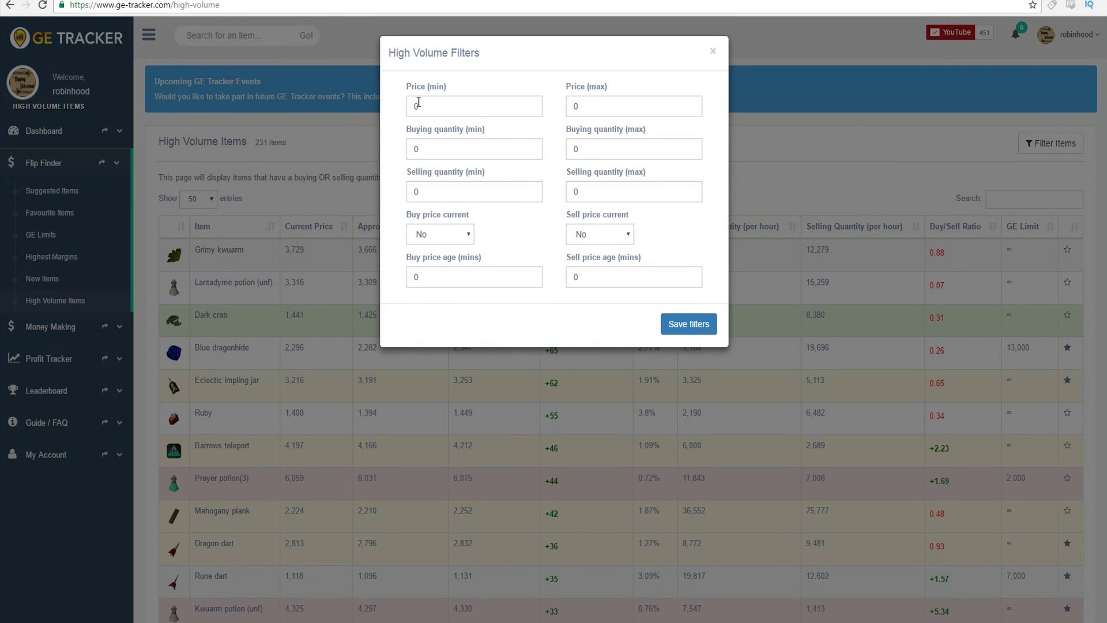
pyautogui.moveTo(433, 104); pyautogui.dragTo(403, 105)
pyautogui.write('500')
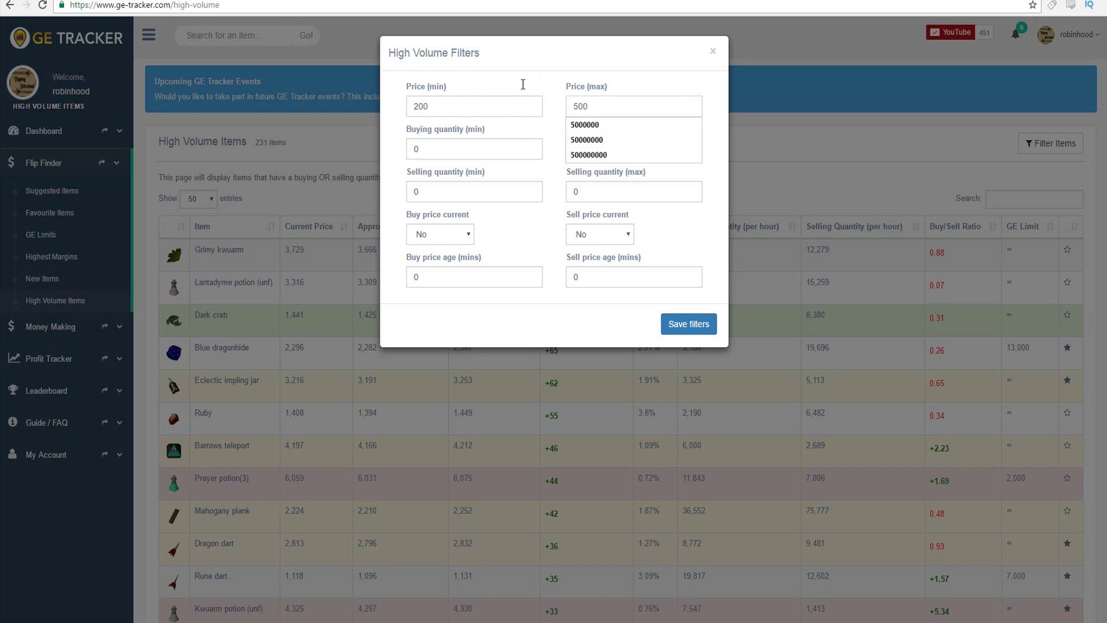
pyautogui.click(433, 156)
pyautogui.write('10')
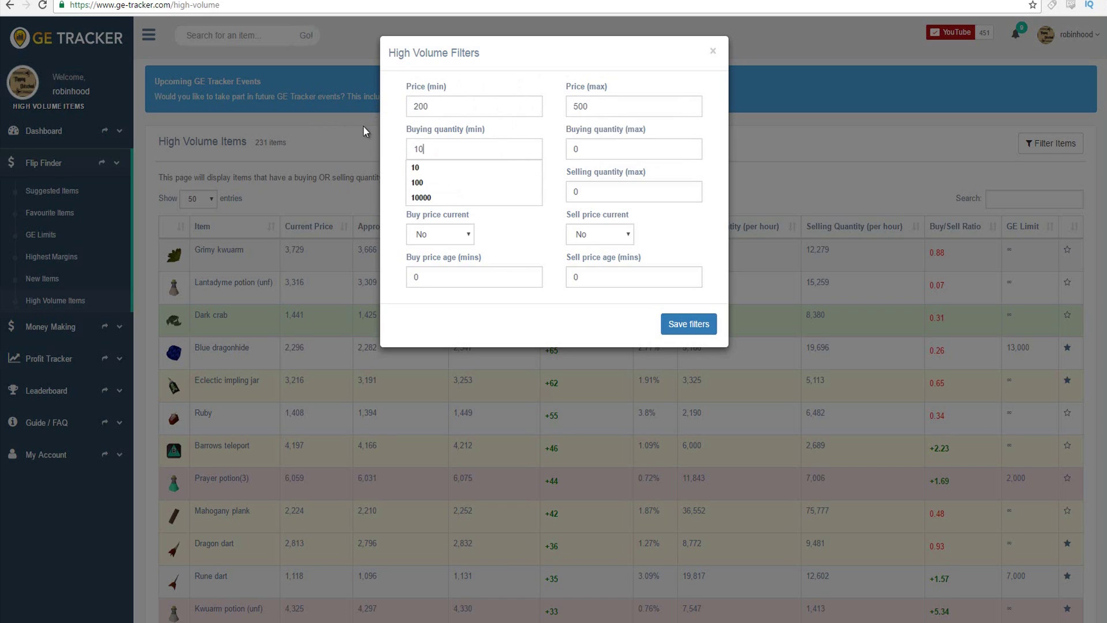
pyautogui.write('000')
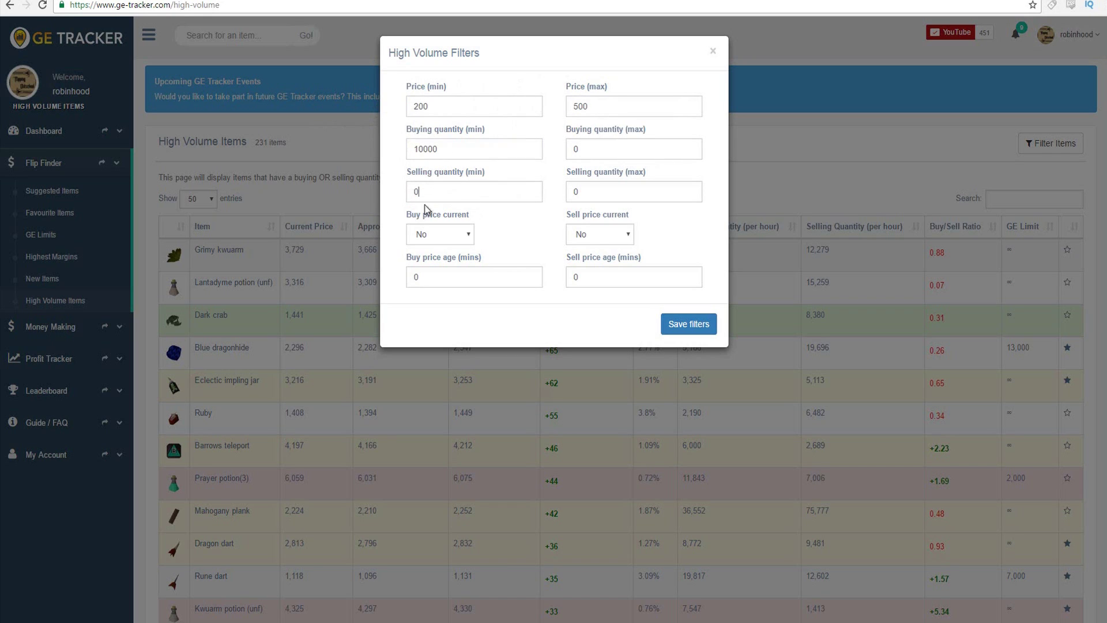
pyautogui.click(430, 197)
pyautogui.write('10')
pyautogui.press('BackSpace')
pyautogui.press('BackSpace')
pyautogui.write('10000')
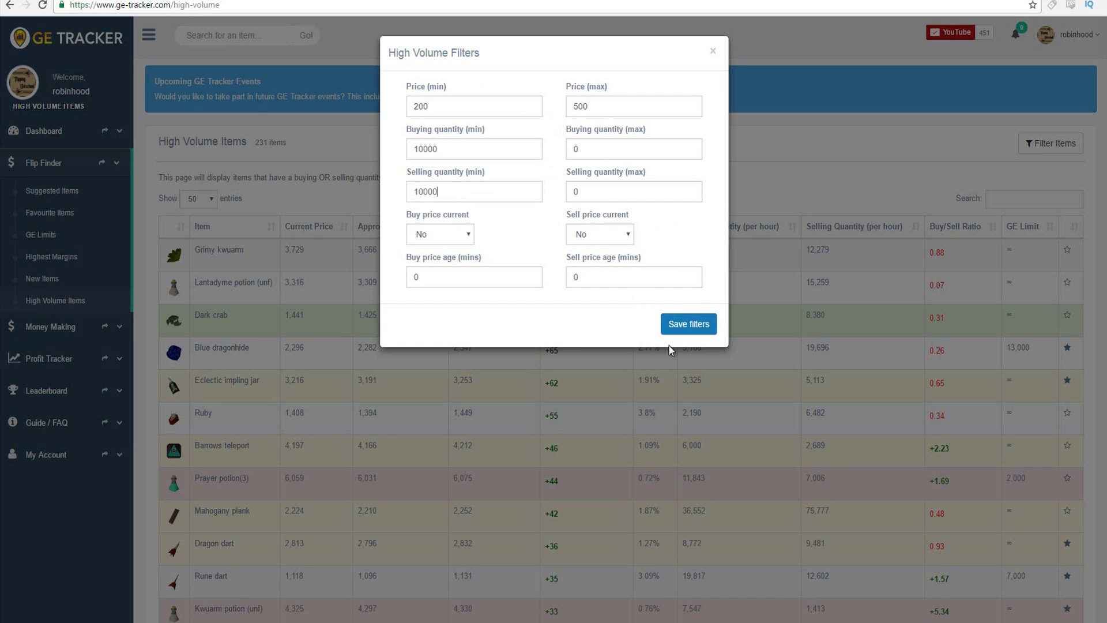
pyautogui.click(703, 329)
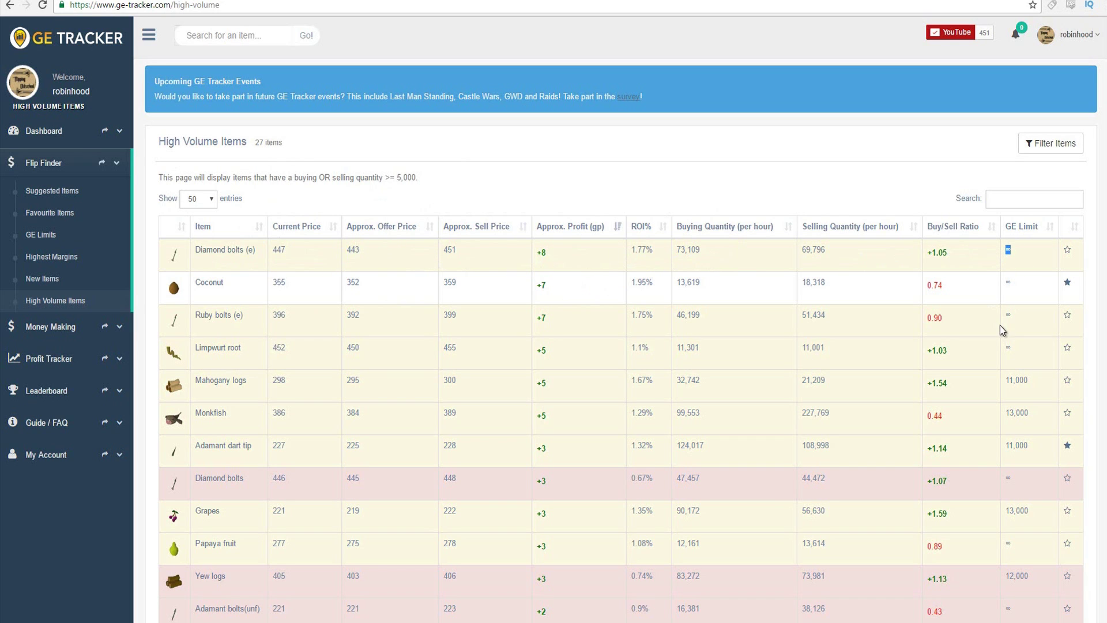
# Step: Scroll through the 27 filtered High Volume Items
pyautogui.scroll(-2, 1015, 271)
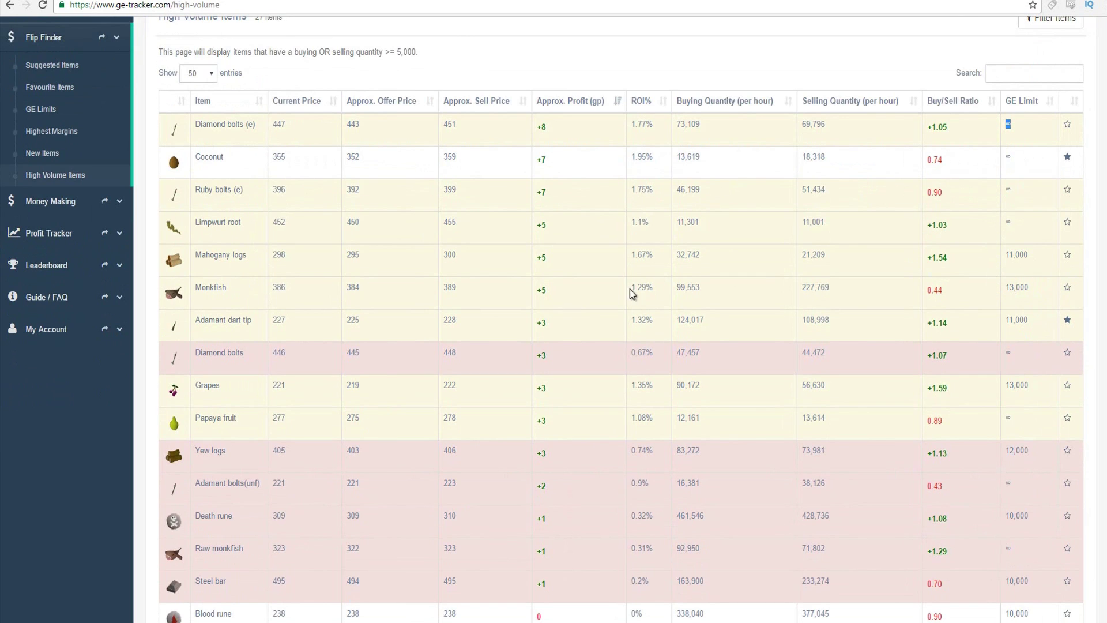
pyautogui.moveTo(578, 311)
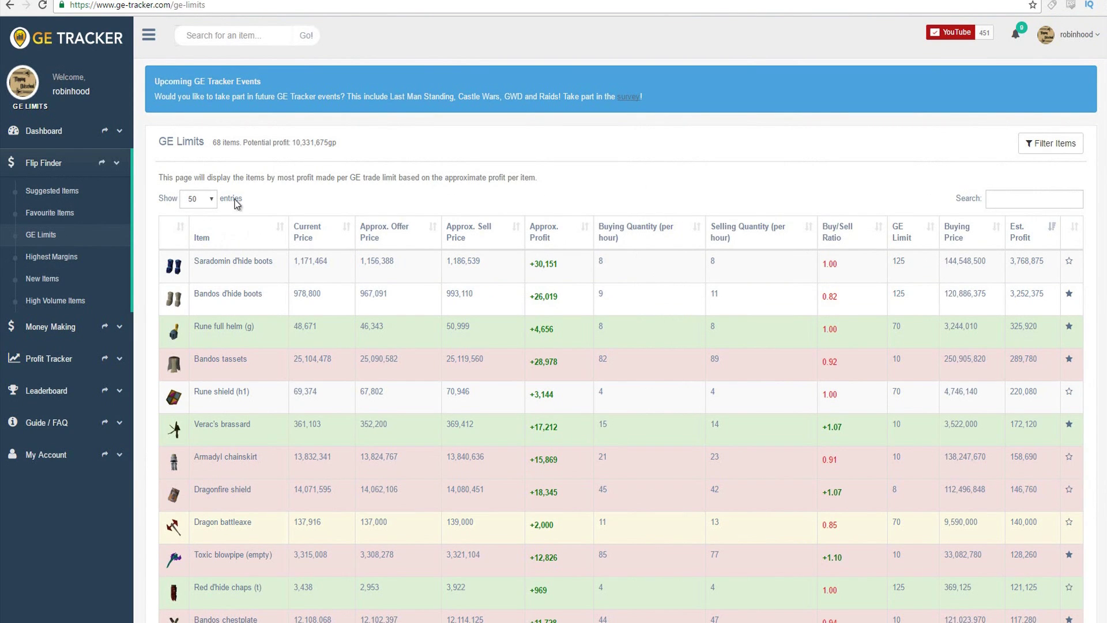
# Step: Filter GE Limits to price 500000–5000000 with buying and selling quantity min 10, and save
pyautogui.click(1054, 144)
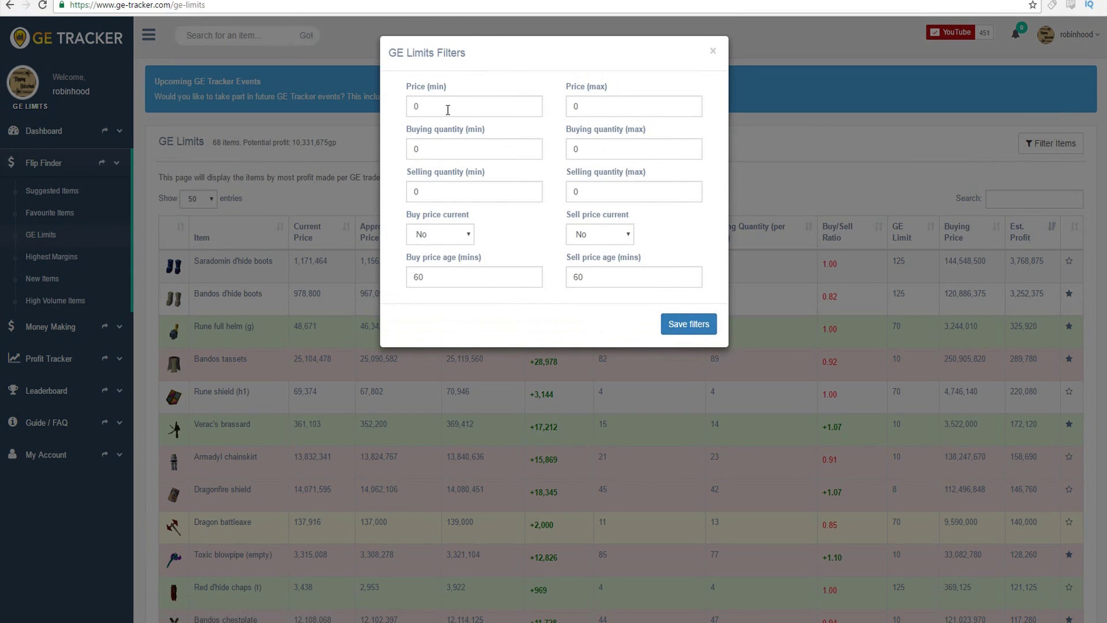
pyautogui.doubleClick(447, 110)
pyautogui.write('500')
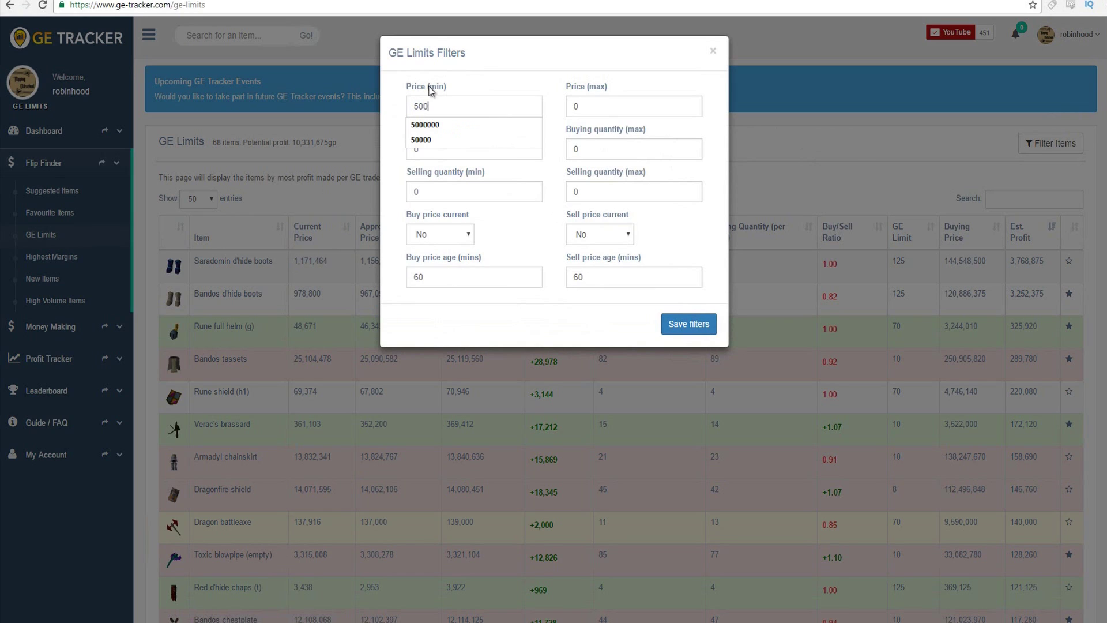
pyautogui.write('000')
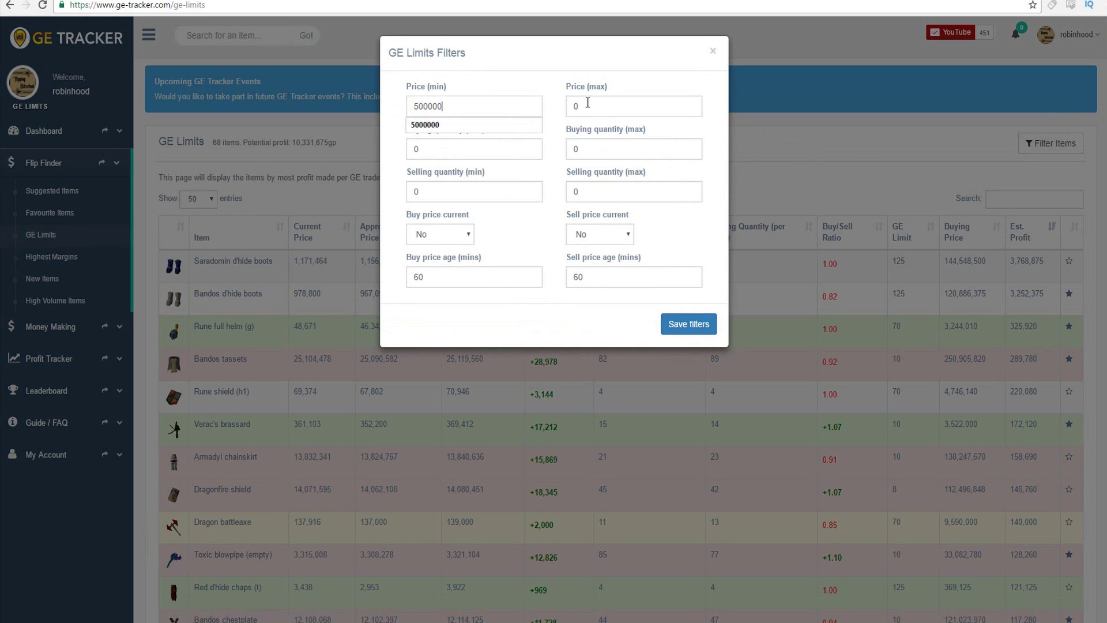
pyautogui.press('Tab')
pyautogui.write('5000000')
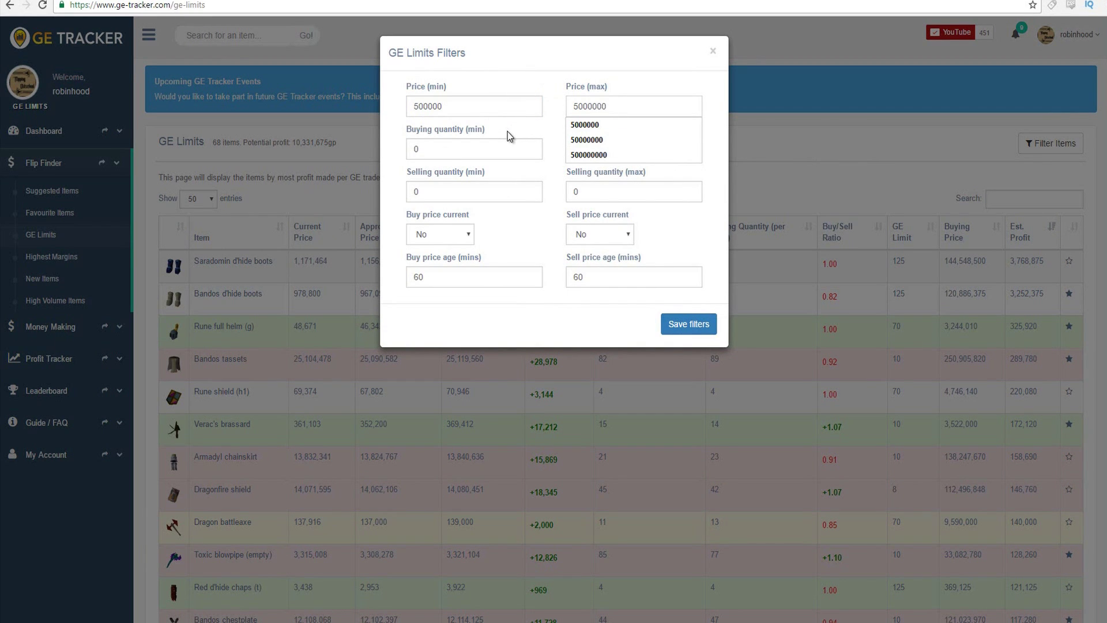
pyautogui.click(427, 150)
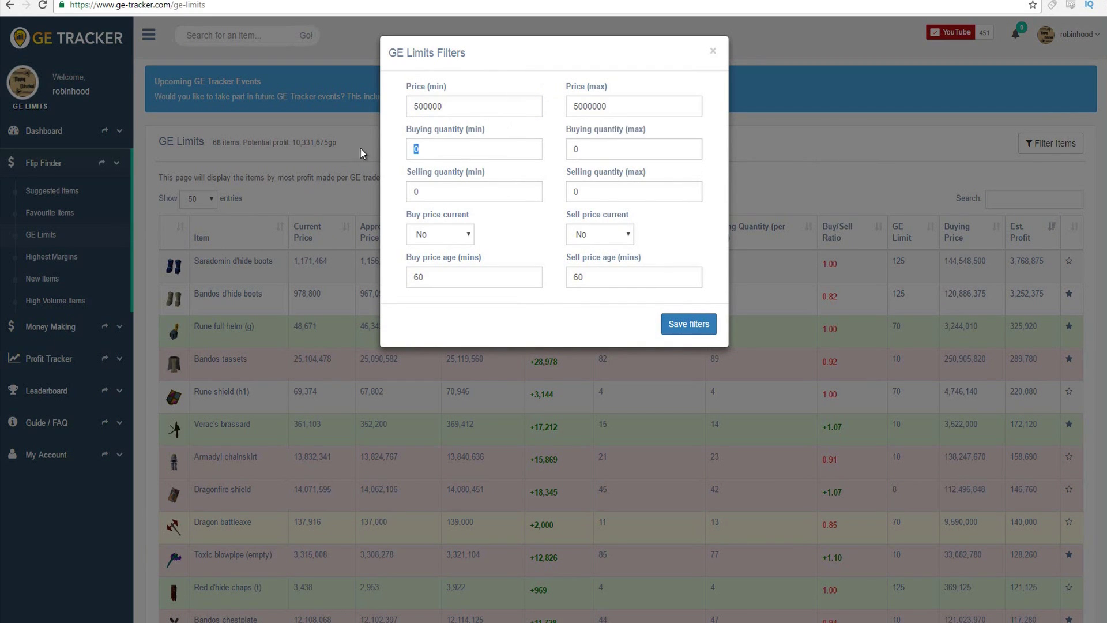
pyautogui.write('10')
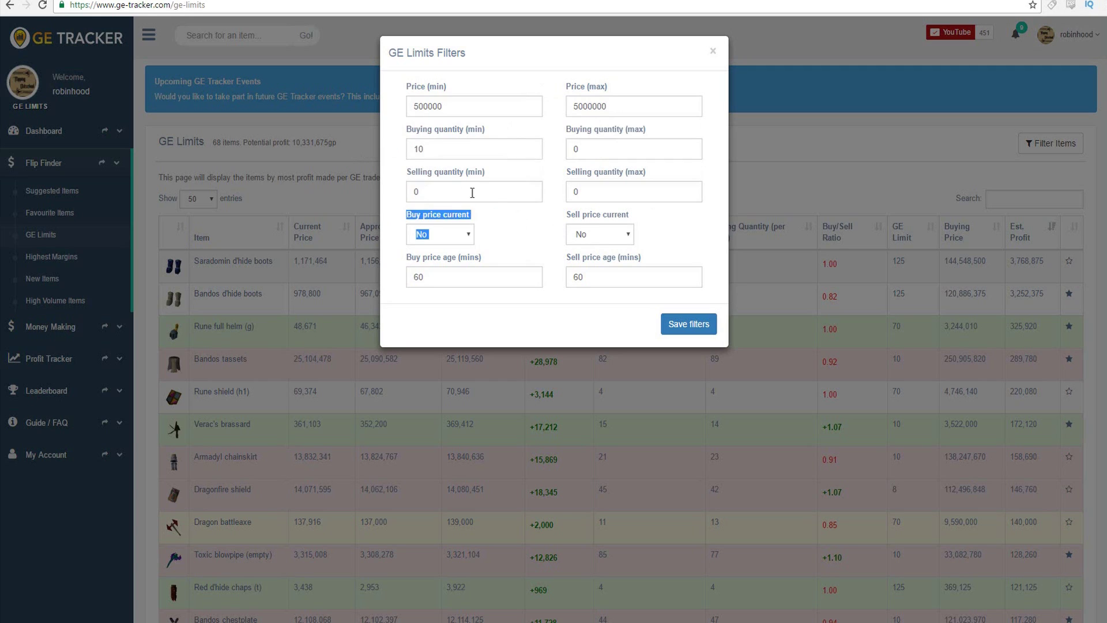
pyautogui.doubleClick(433, 184)
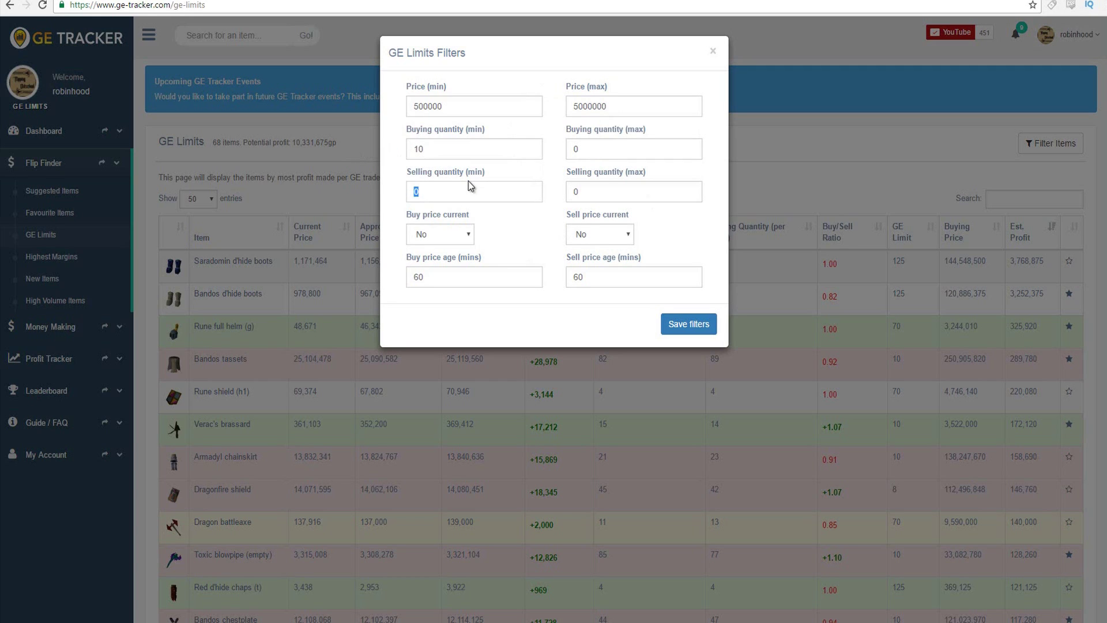
pyautogui.write('10')
pyautogui.click(678, 328)
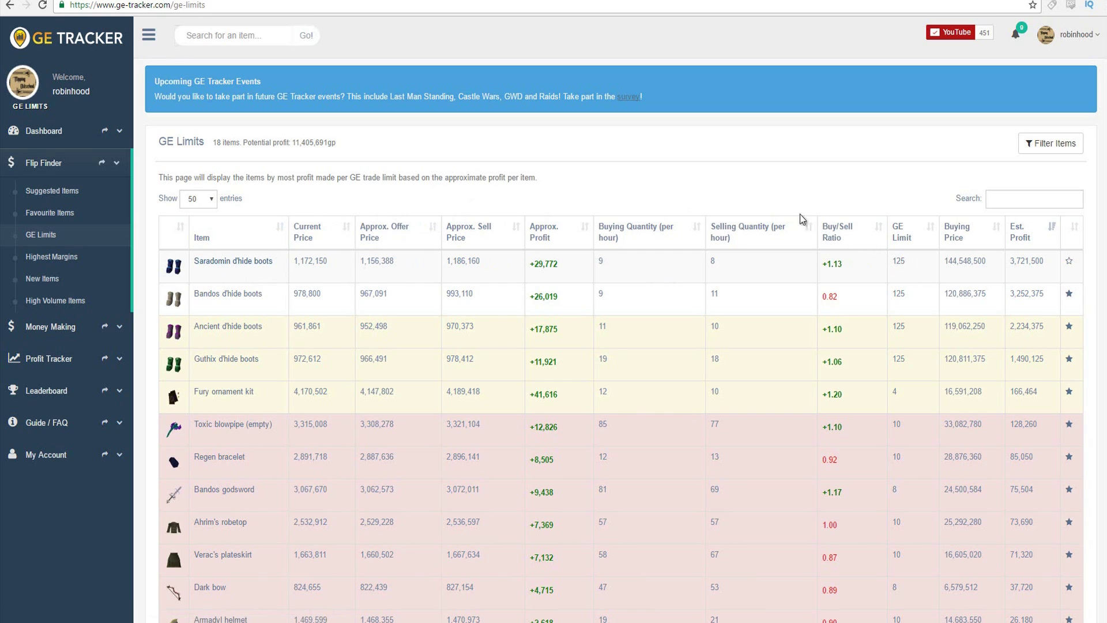
# Step: Open Saradomin d'hide boots and view its one-day price graph
pyautogui.click(254, 261)
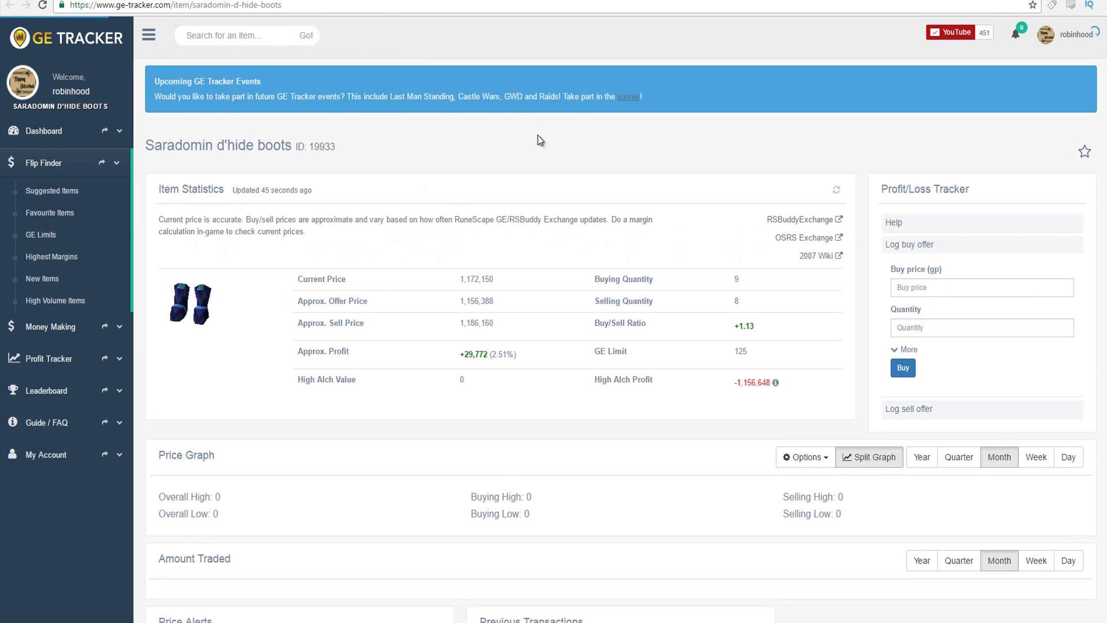
pyautogui.scroll(-2, 540, 141)
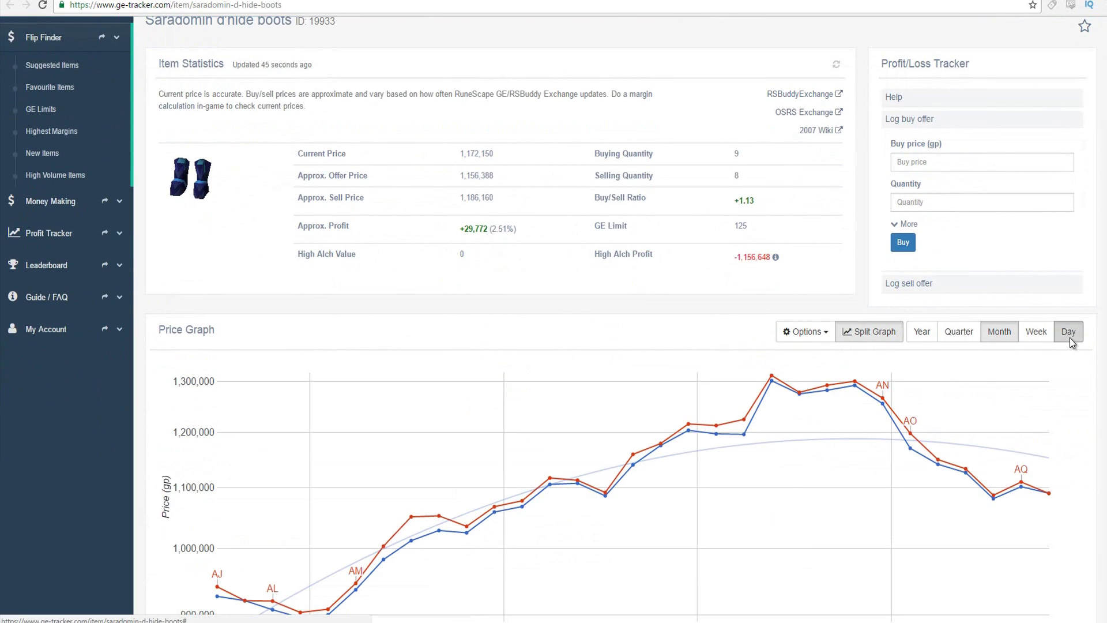
pyautogui.click(1069, 333)
pyautogui.scroll(-4, 1060, 181)
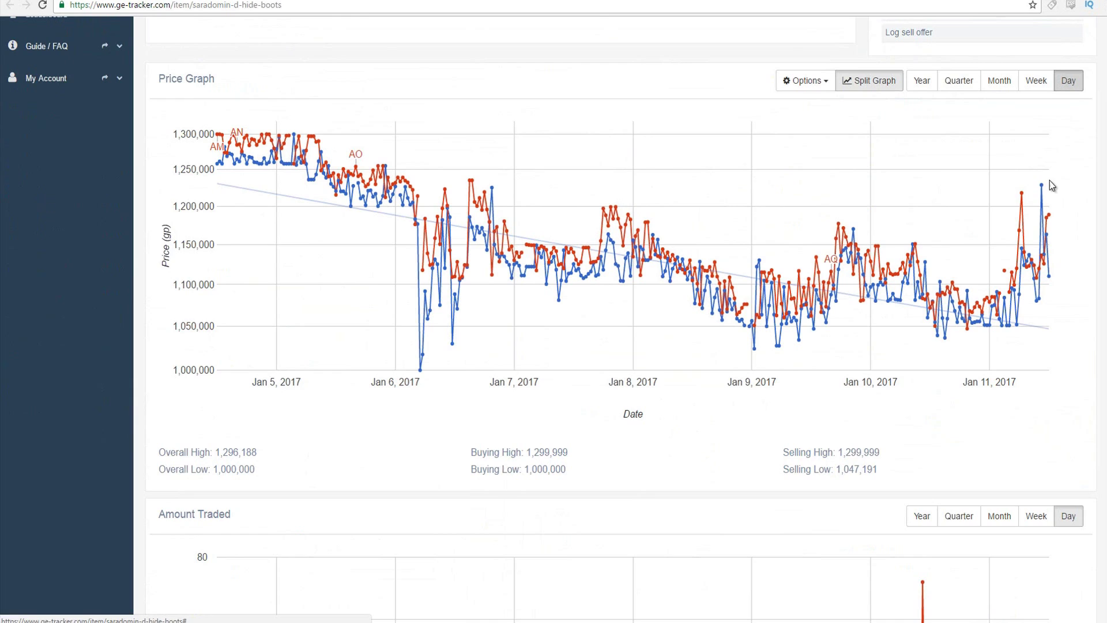
pyautogui.scroll(-3, 1027, 276)
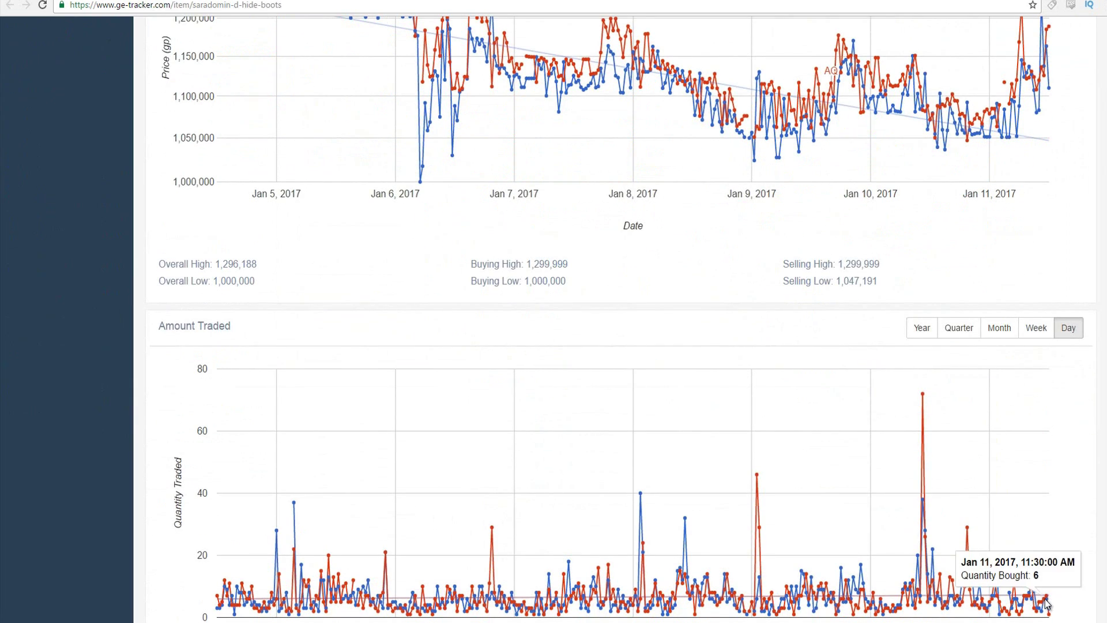
pyautogui.scroll(2, 1032, 392)
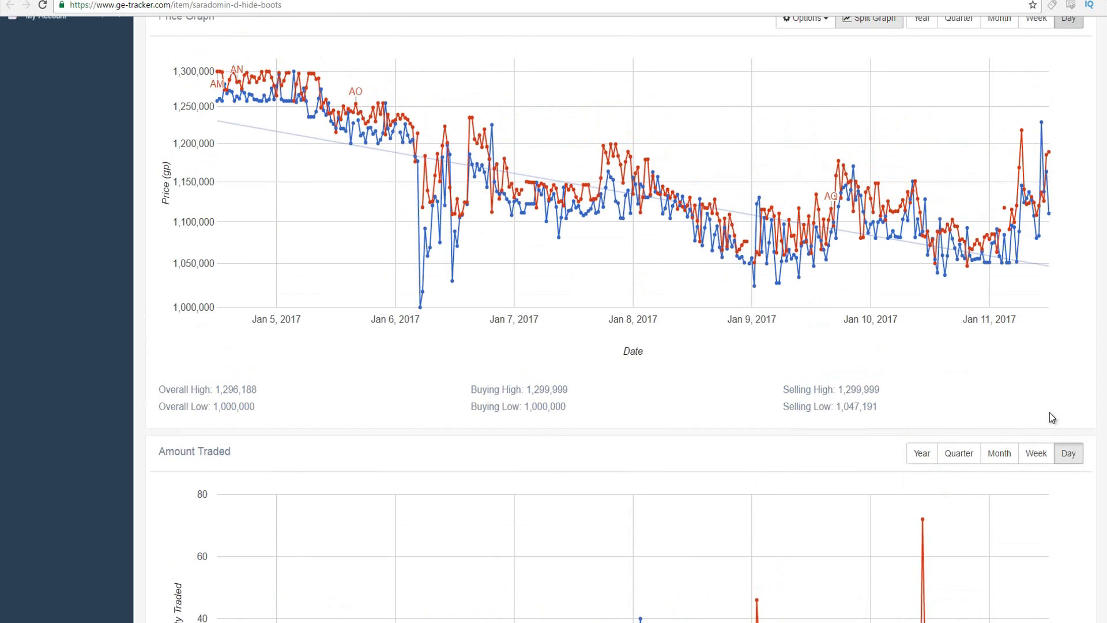
# Step: Switch the item's charts to the Month range and return to the top of the page
pyautogui.click(1000, 455)
pyautogui.scroll(-2, 1015, 421)
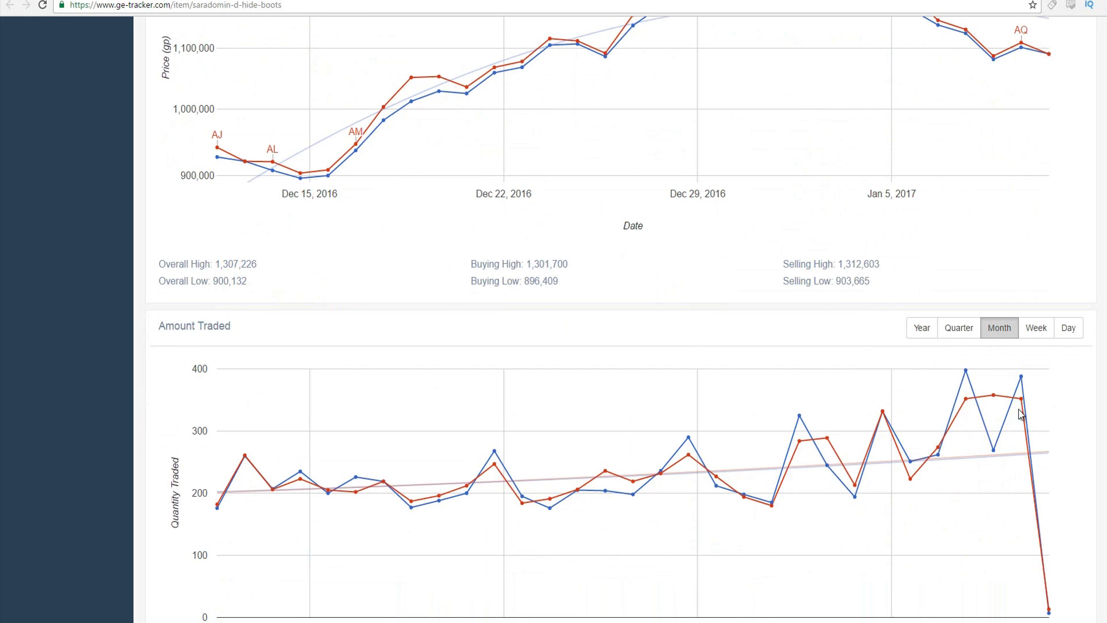
pyautogui.scroll(4, 983, 336)
pyautogui.scroll(5, 983, 336)
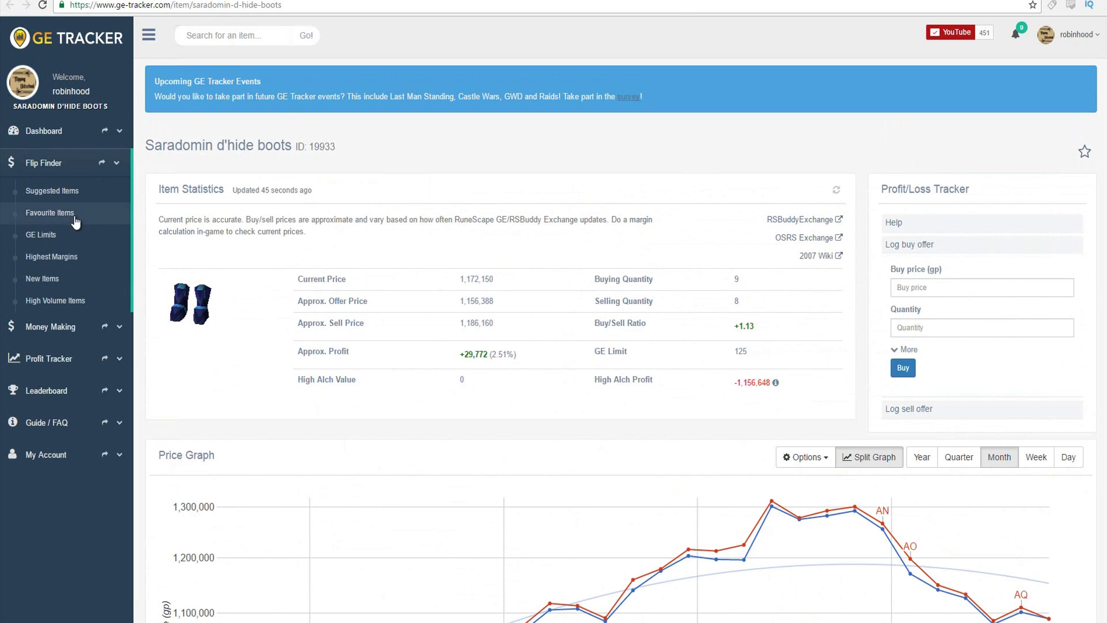
# Step: Sort the 346 Favourite Items by approximate profit, highest first, with Twisted bow on top
pyautogui.click(58, 214)
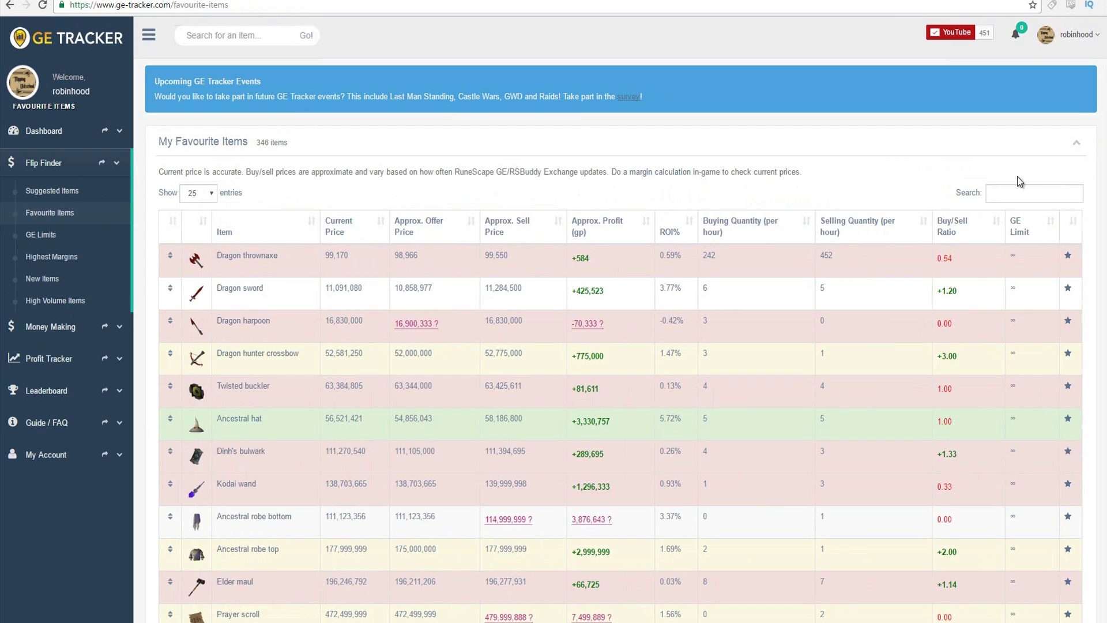
pyautogui.click(1019, 192)
pyautogui.click(602, 226)
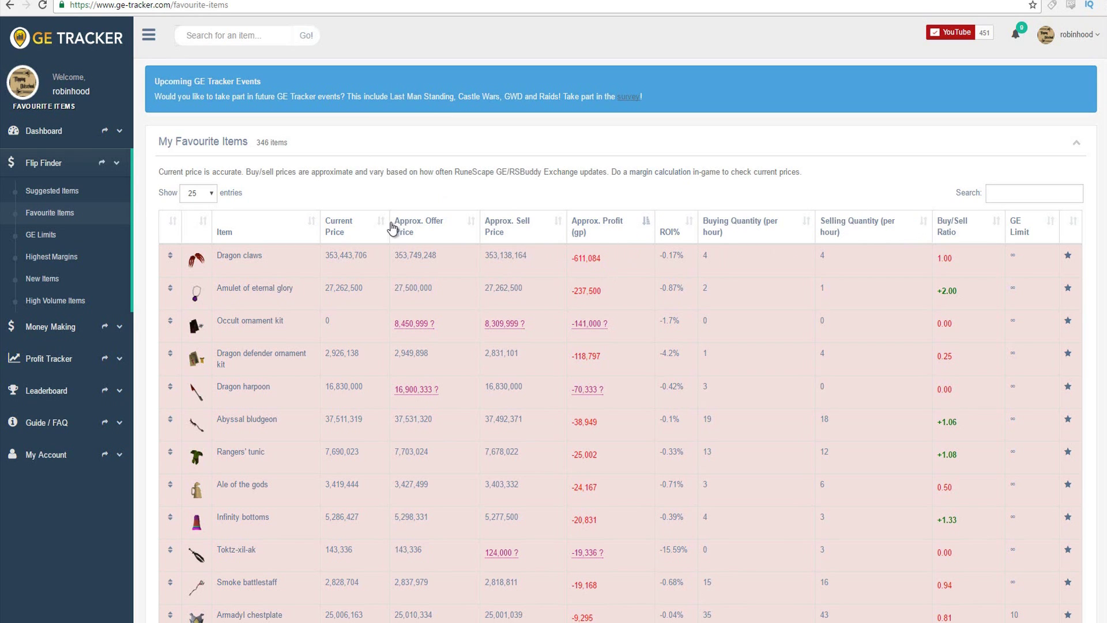
pyautogui.click(605, 237)
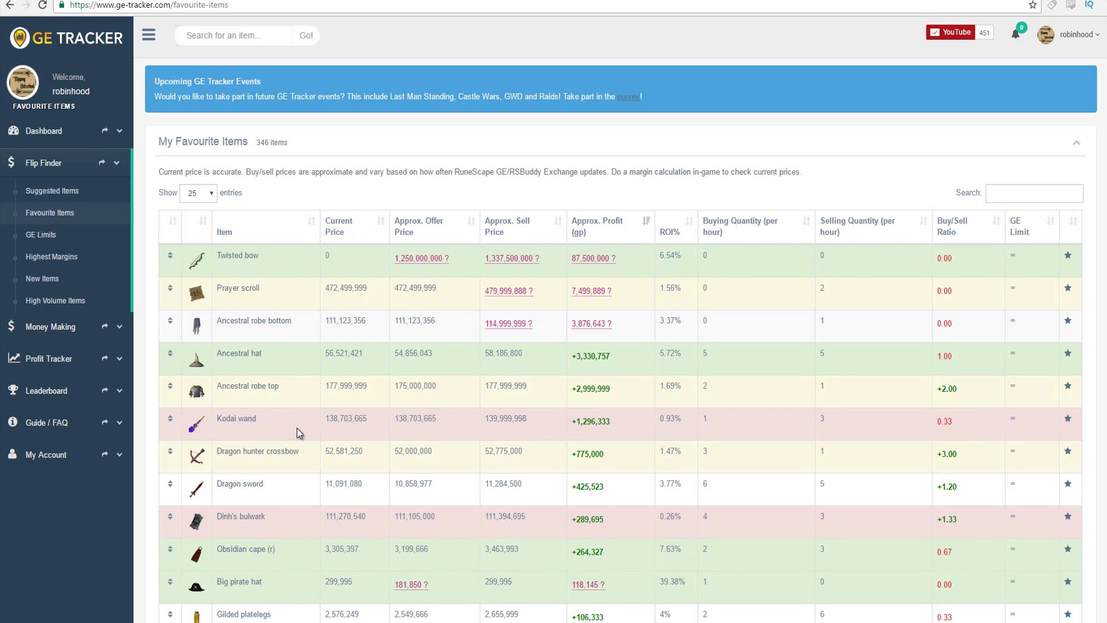
pyautogui.scroll(-1, 300, 427)
pyautogui.scroll(-2, 483, 264)
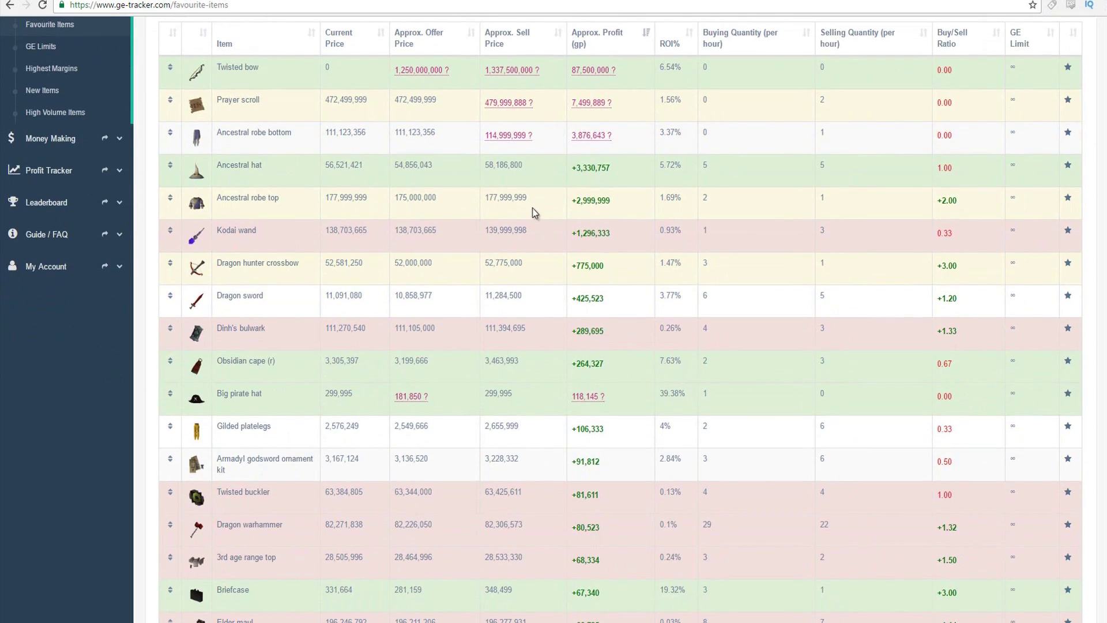
pyautogui.scroll(-3, 458, 202)
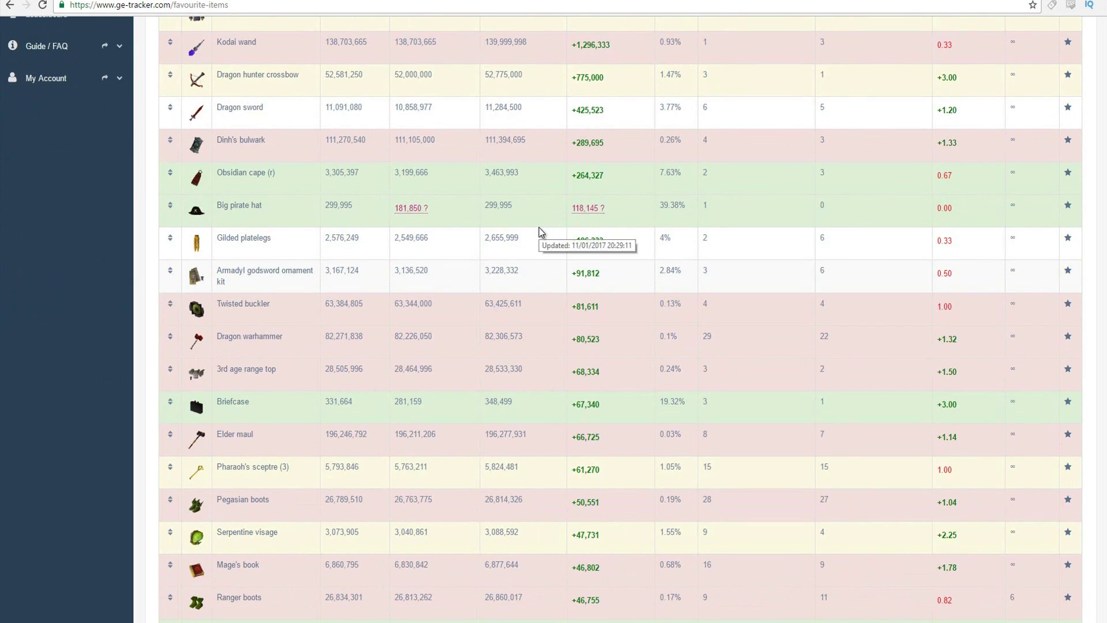
pyautogui.scroll(6, 548, 225)
pyautogui.scroll(-10, 617, 209)
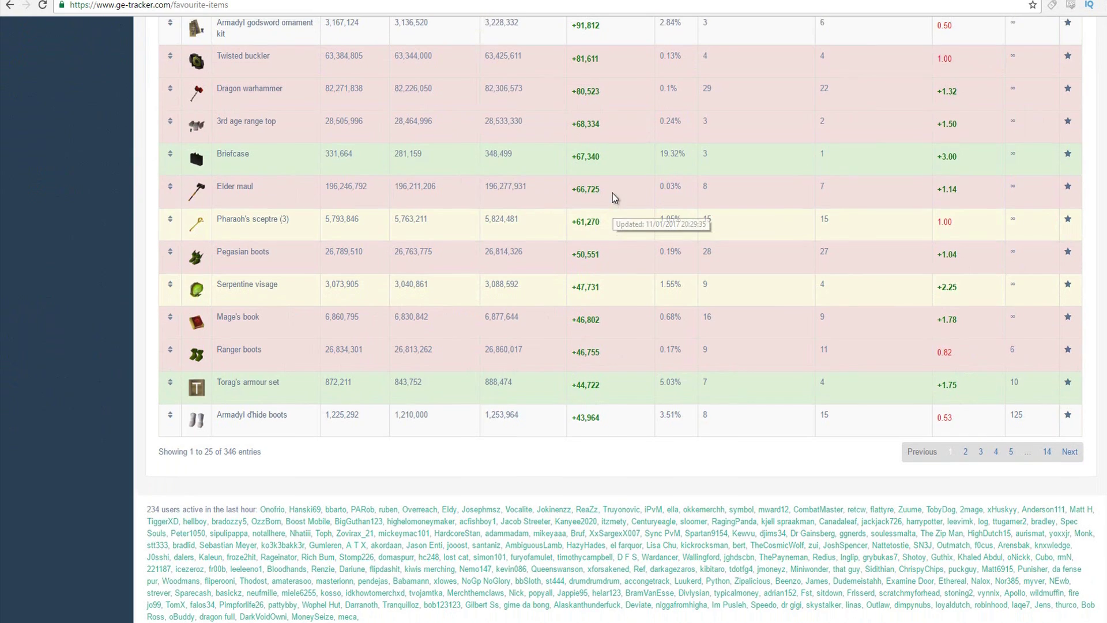
pyautogui.scroll(10, 612, 193)
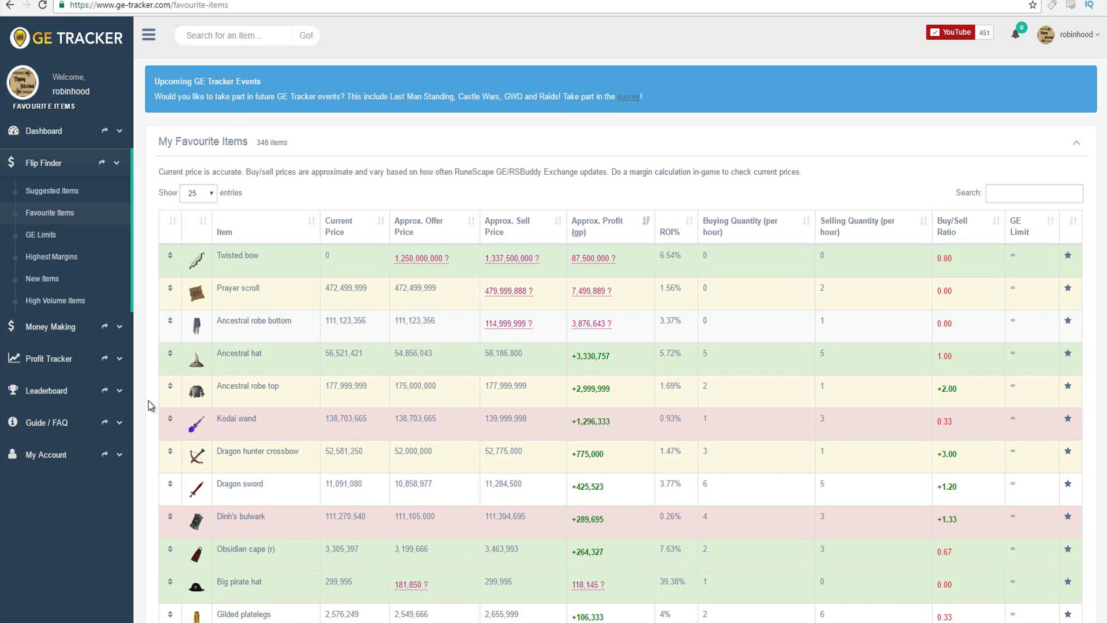
# Step: Return to the dashboard showing 5.48m total profit and the 346-item favourites table
pyautogui.click(125, 454)
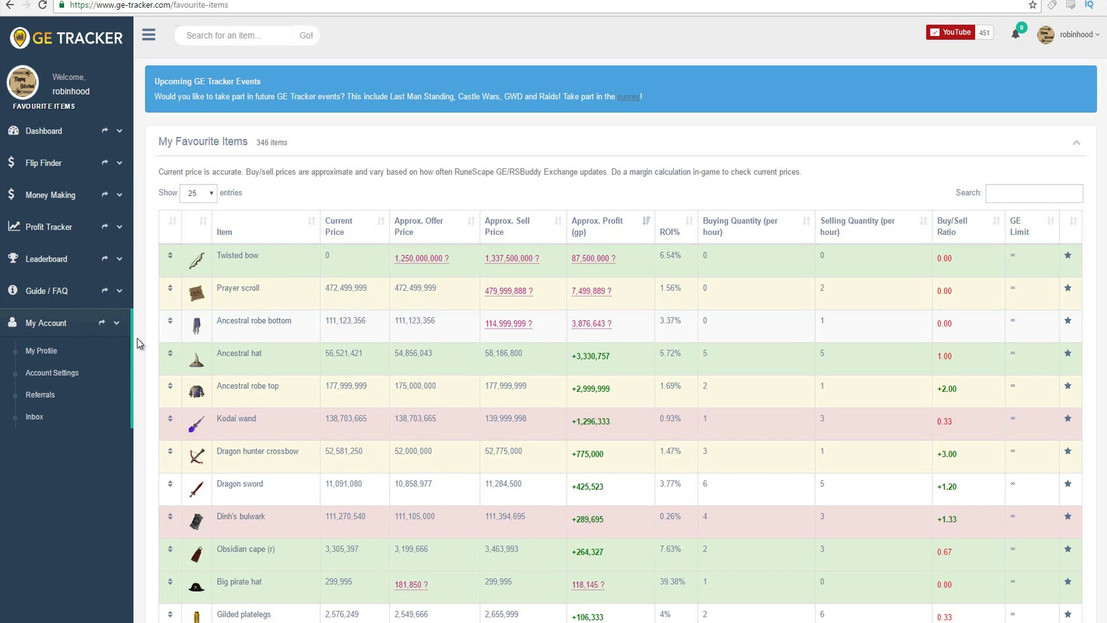
pyautogui.click(97, 380)
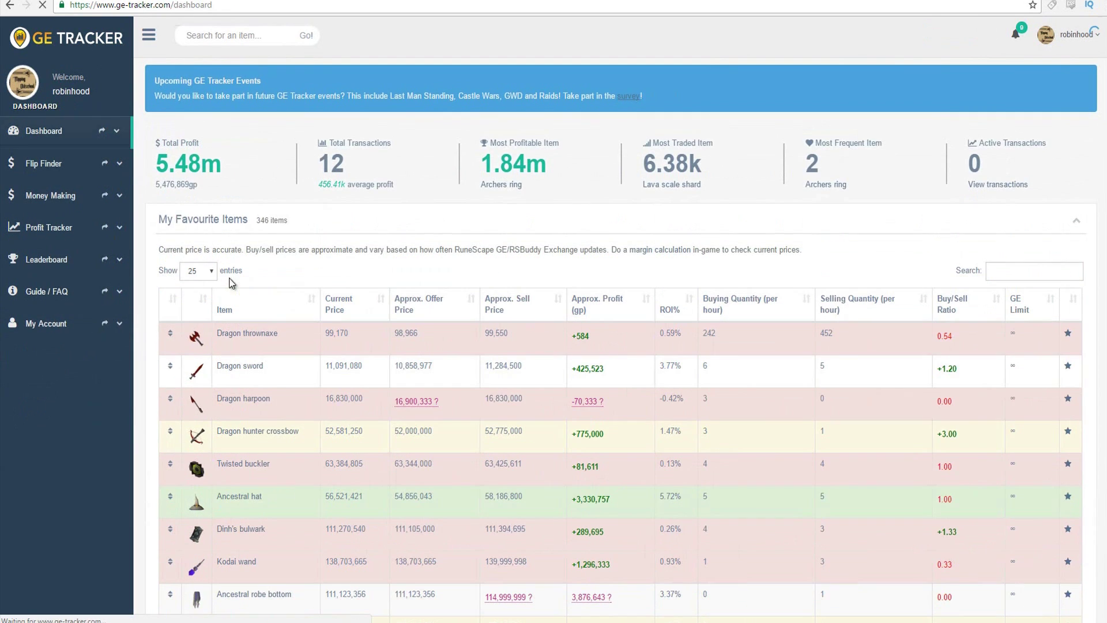
pyautogui.click(117, 324)
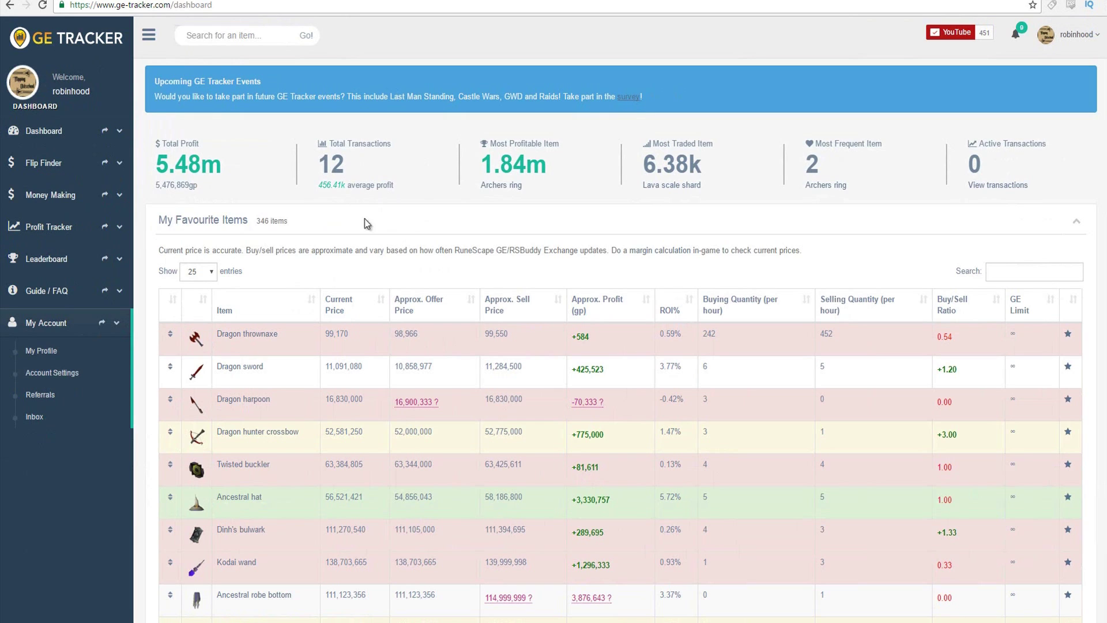
pyautogui.click(122, 133)
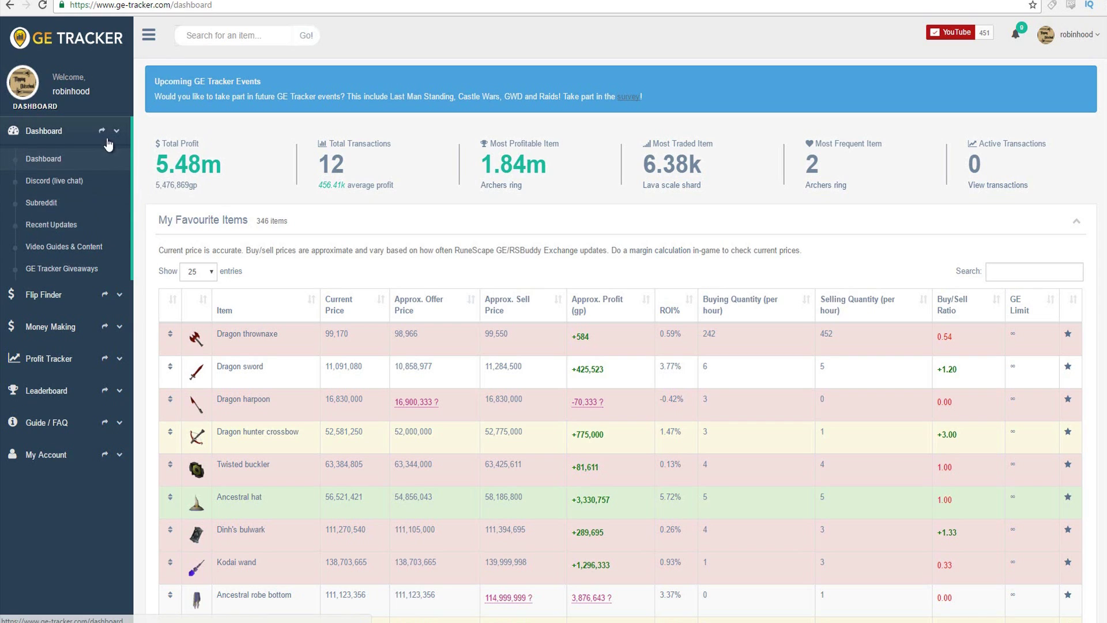
# Step: View Suggested Items, then the 15-item Highest Margins list led by Green d'hide chaps (g)
pyautogui.click(126, 302)
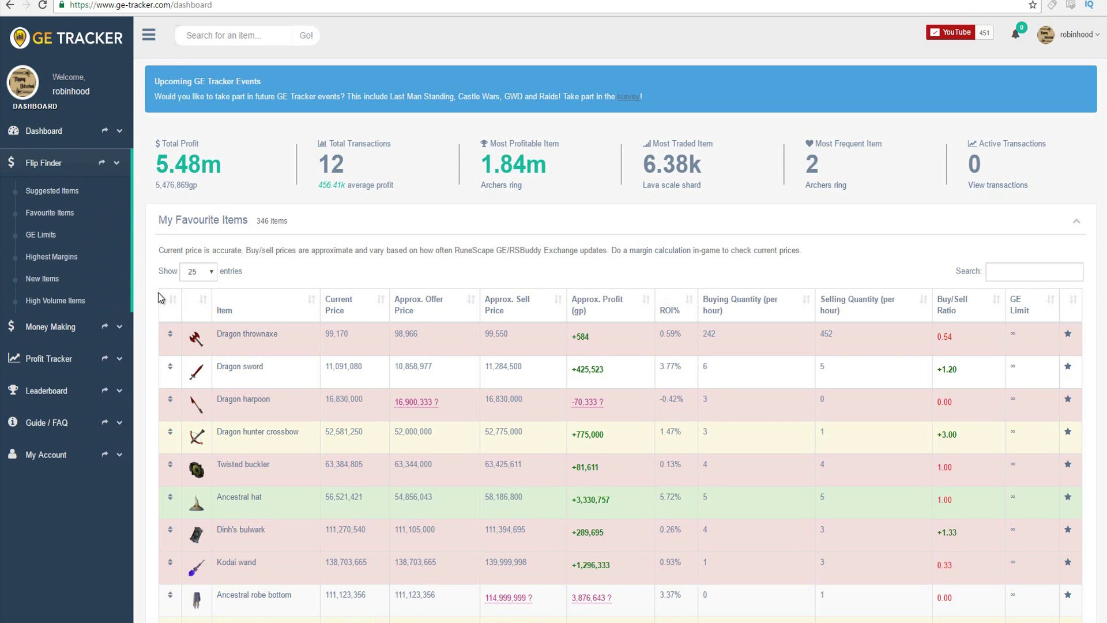
pyautogui.click(75, 197)
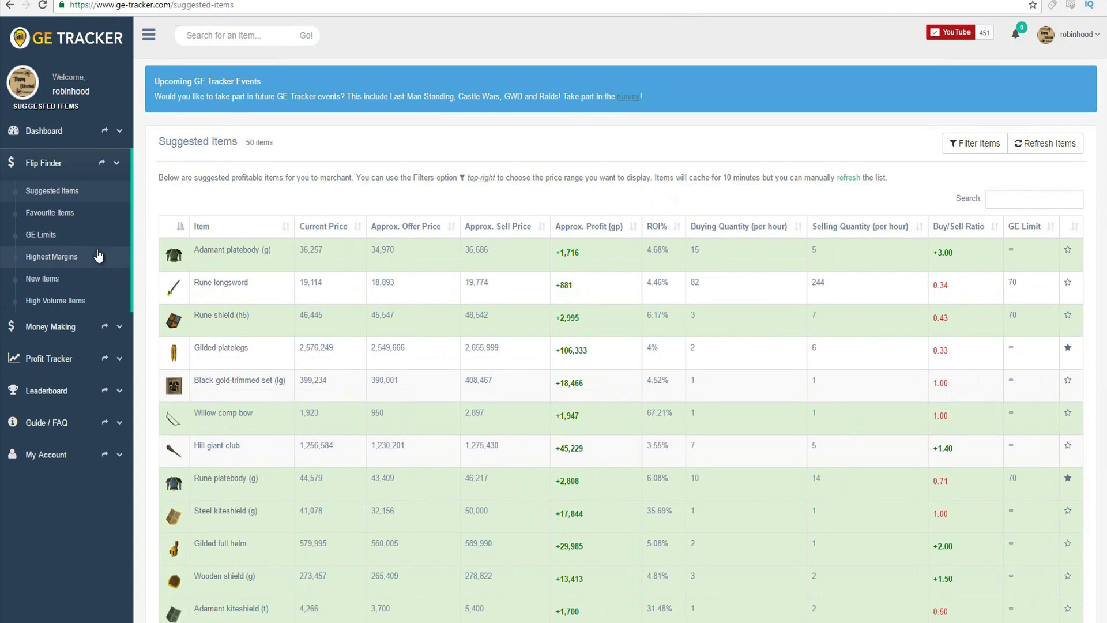
pyautogui.click(92, 258)
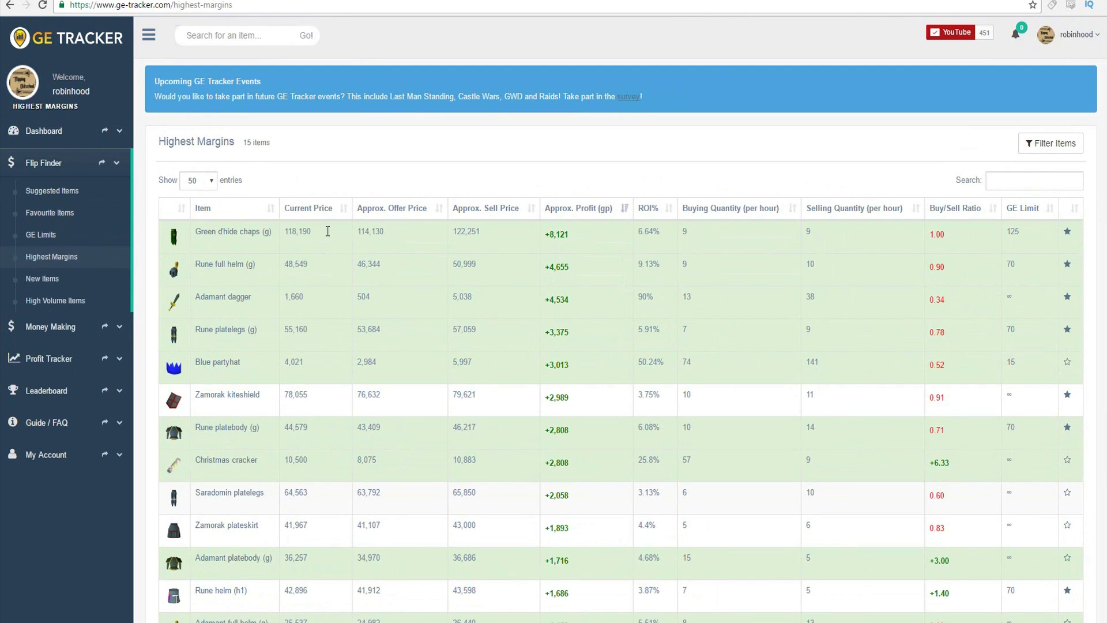
# Step: Set Highest Margins' max price and minimum buy/sell quantities to 0, widening it to 77 items
pyautogui.click(1051, 145)
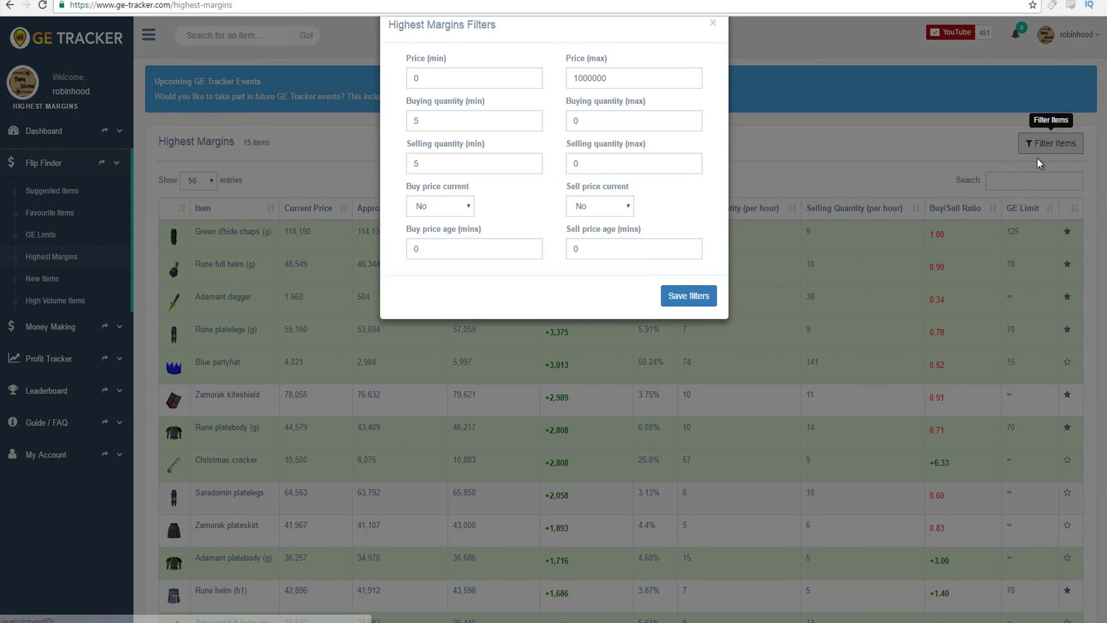
pyautogui.moveTo(623, 102); pyautogui.dragTo(494, 119)
pyautogui.write('0')
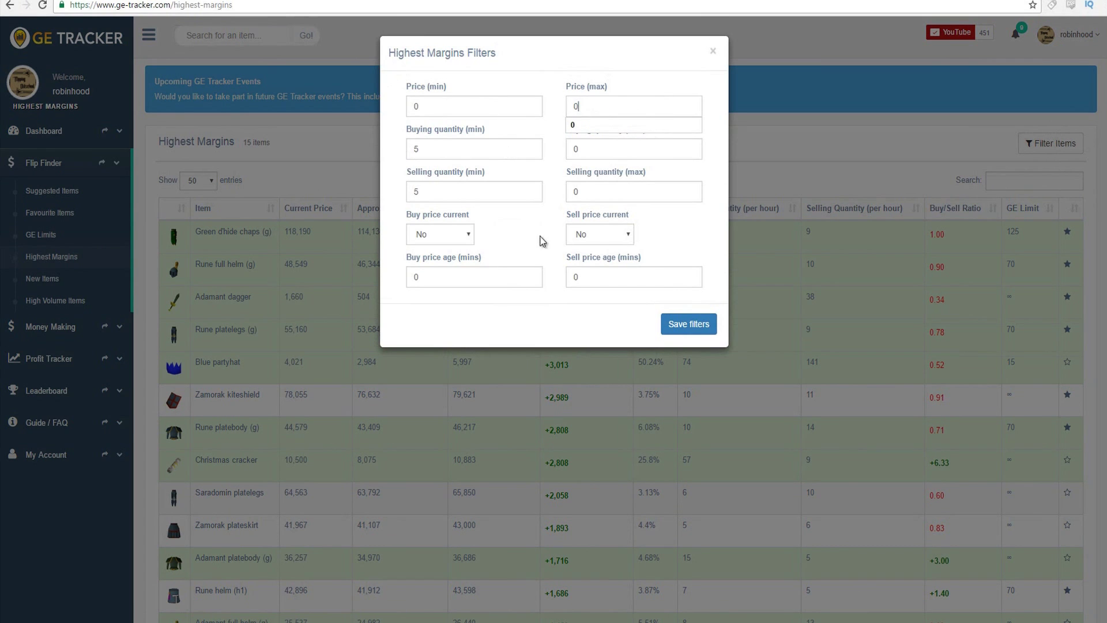
pyautogui.doubleClick(504, 190)
pyautogui.write('0')
pyautogui.doubleClick(470, 149)
pyautogui.write('0')
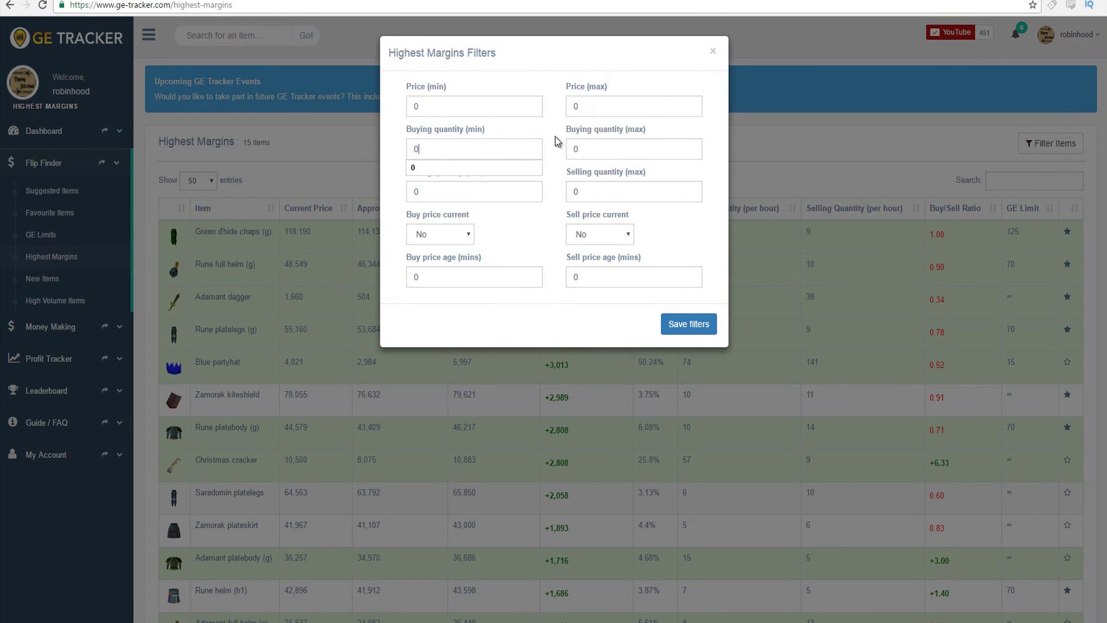
pyautogui.click(704, 325)
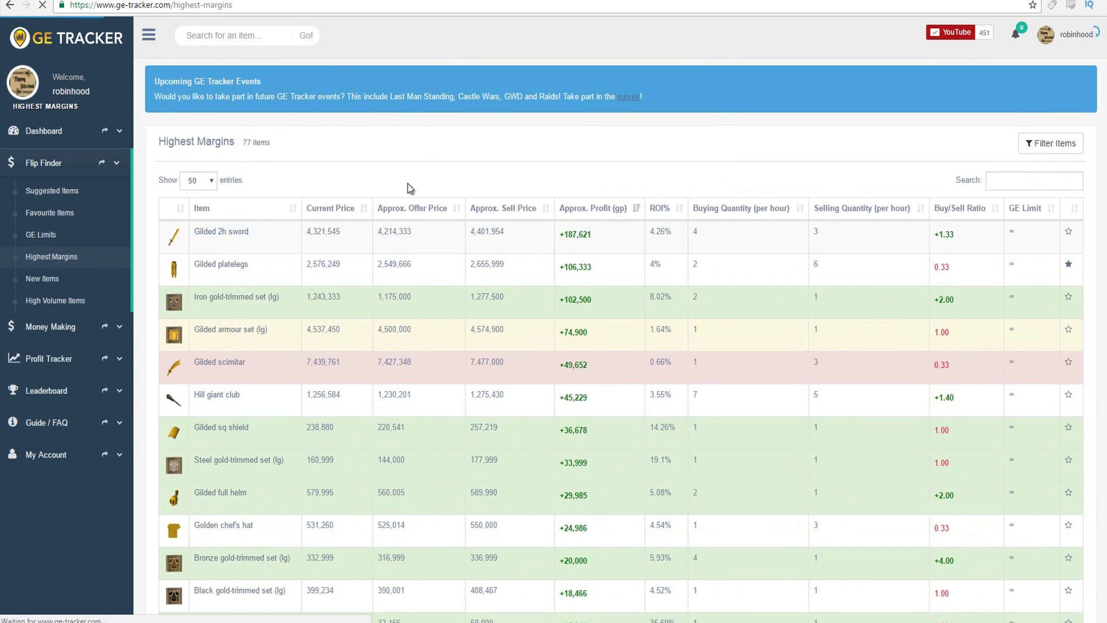
pyautogui.moveTo(593, 234); pyautogui.dragTo(545, 230)
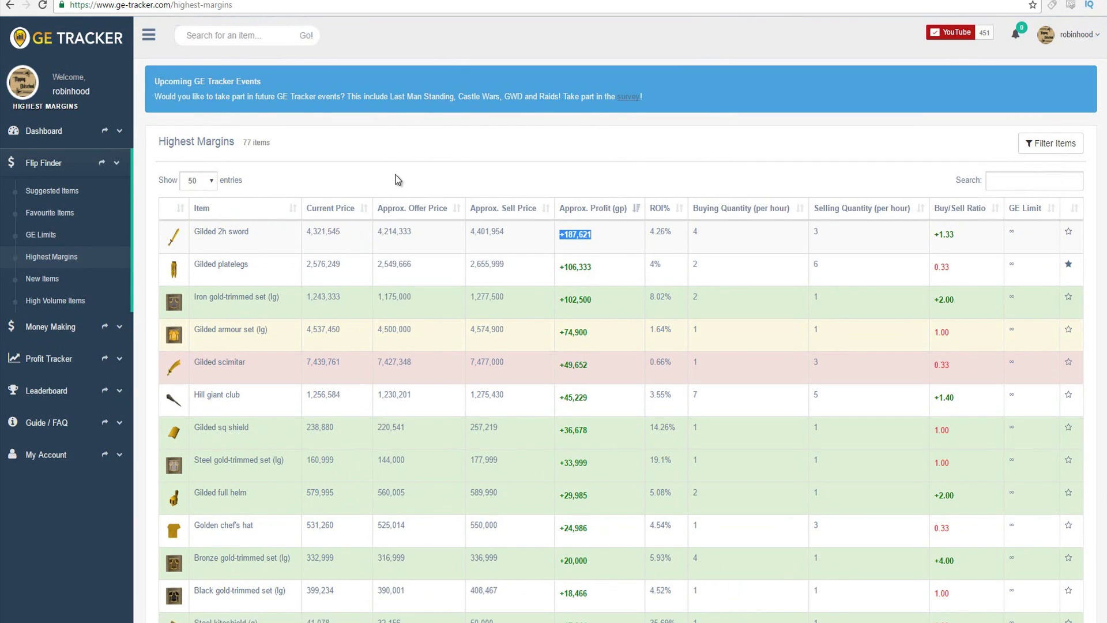
pyautogui.click(95, 263)
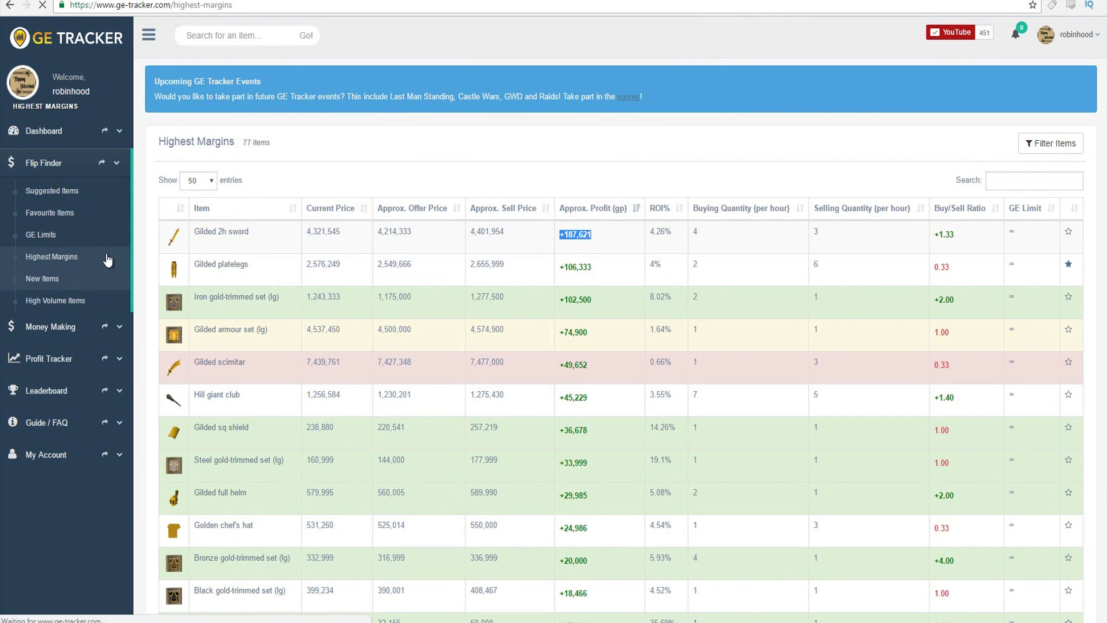